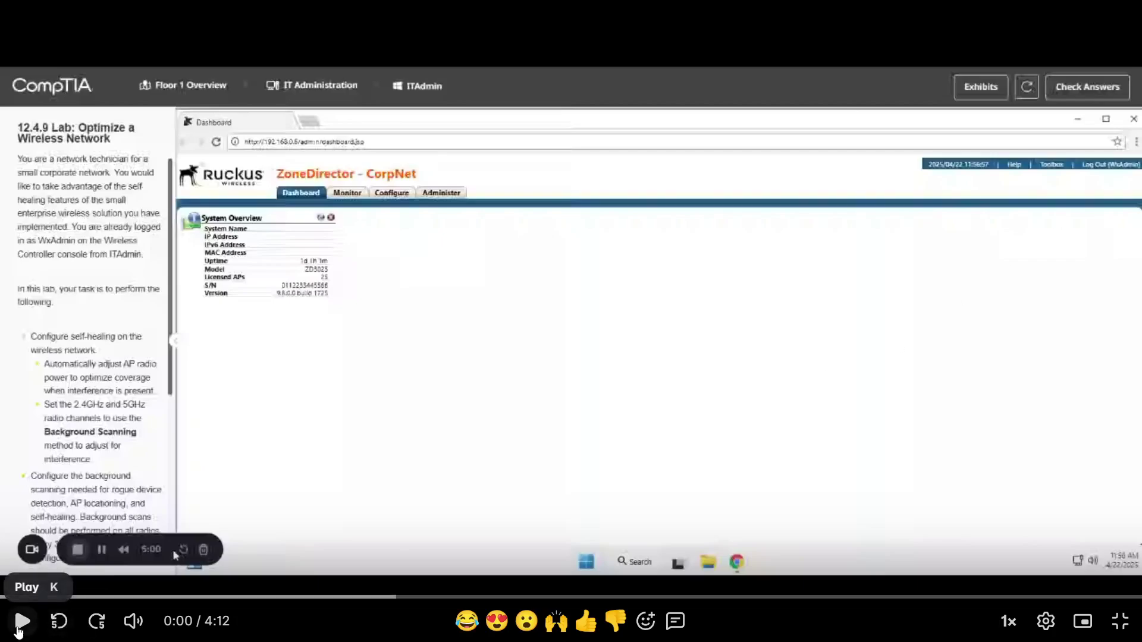
Turn on client load balancing for the 2.4GHz radio on the Services page
click(18, 630)
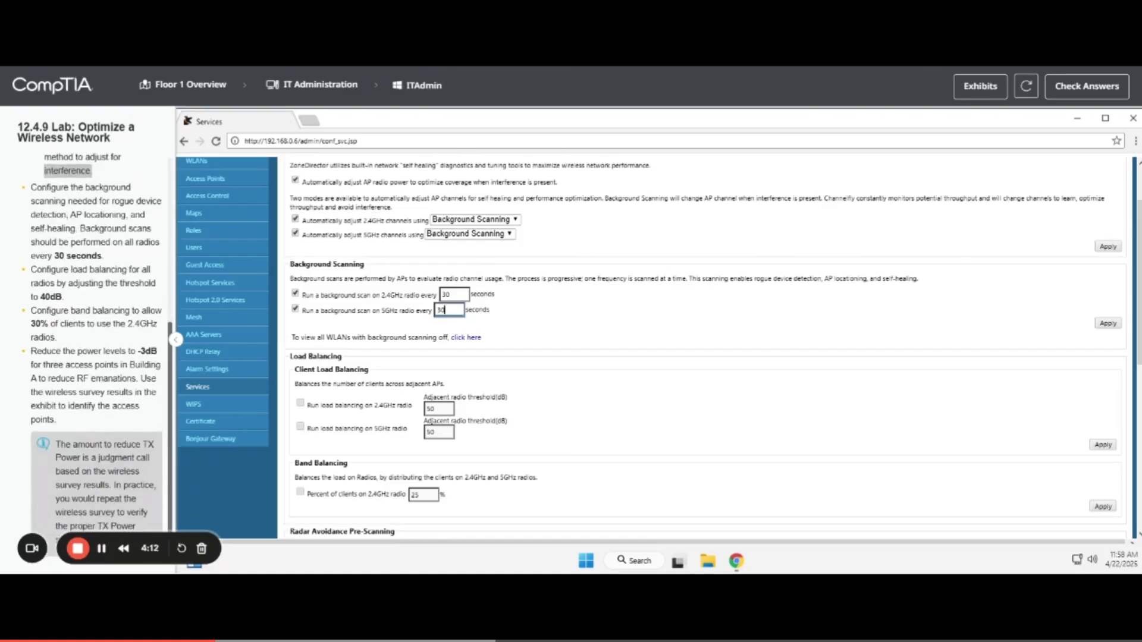
click(300, 402)
Enable 5GHz load balancing and set the adjacent radio thresholds to 40 dB
click(301, 426)
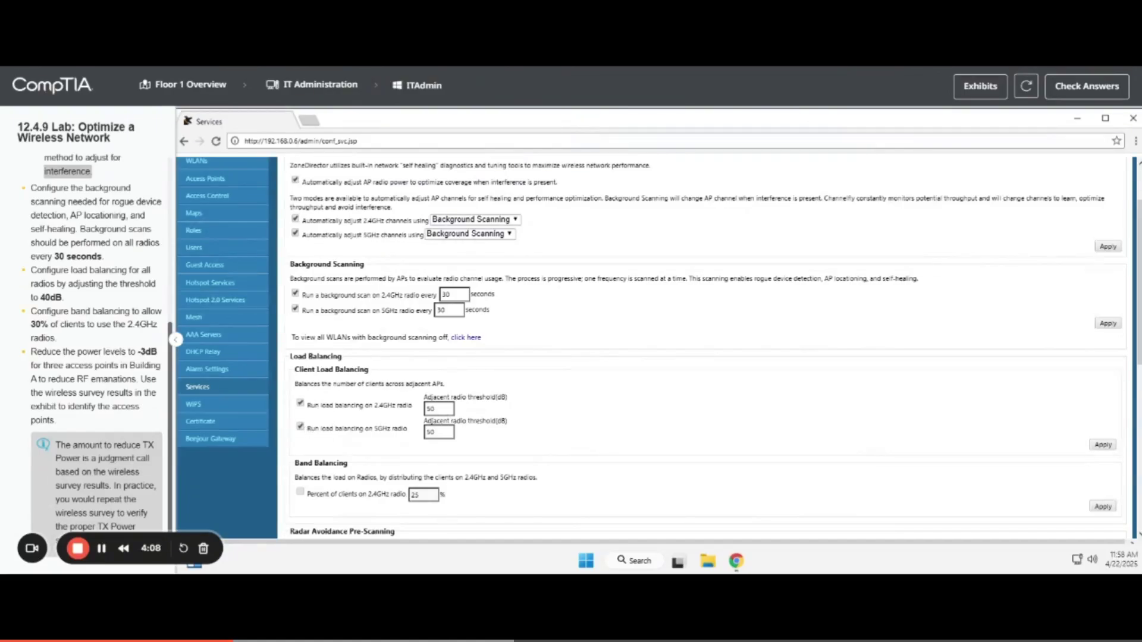
double_click(430, 409)
text(40)
key(Tab)
Enable band balancing with 30% of clients allowed on 2.4GHz
click(300, 493)
key(Tab)
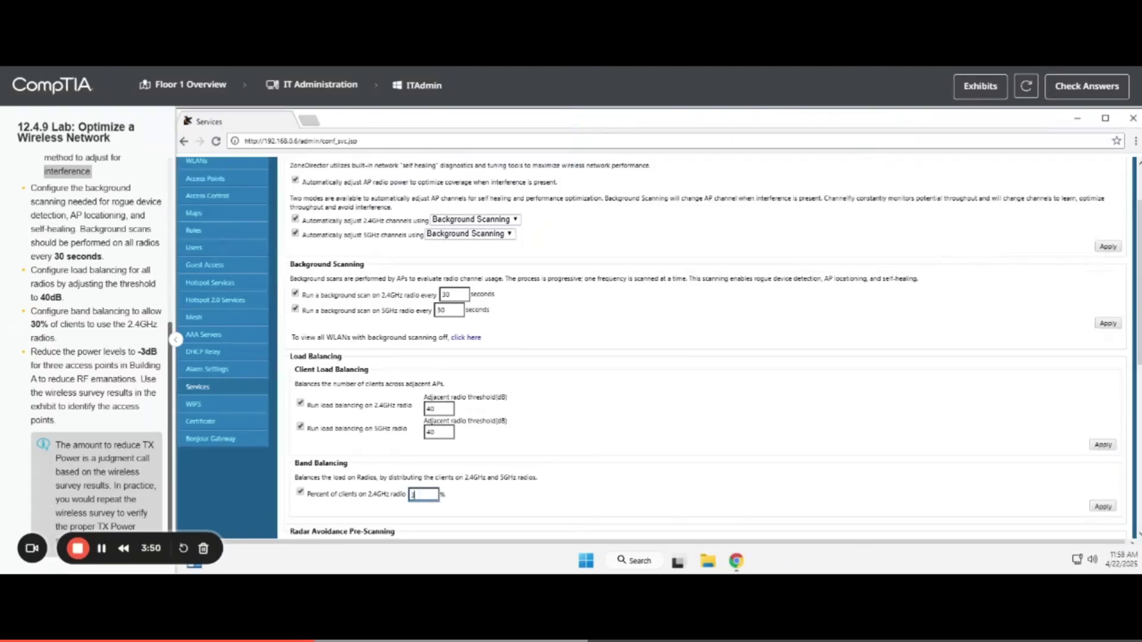
scroll(375, 435, down, 1)
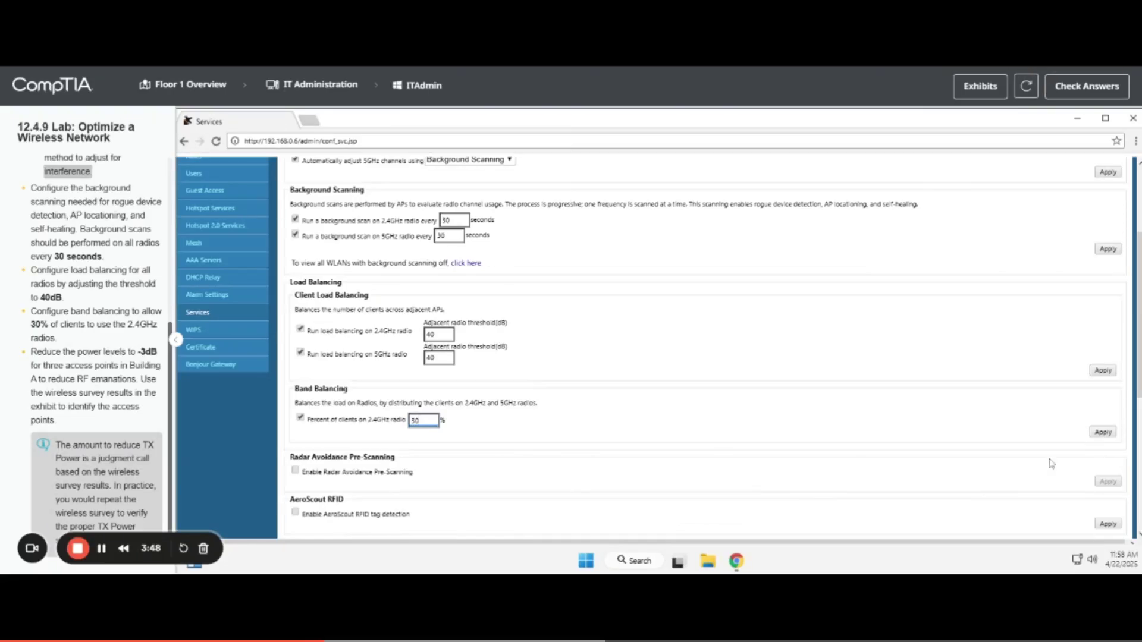
Apply the band balancing, load balancing, background scanning and self-healing sections
click(1100, 435)
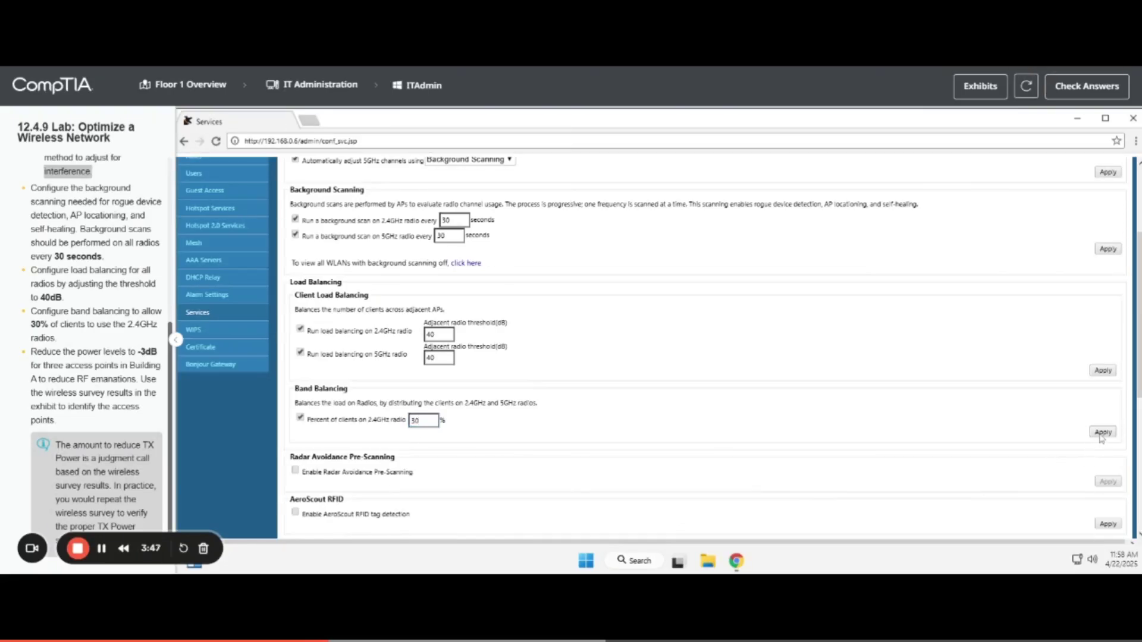
click(1103, 371)
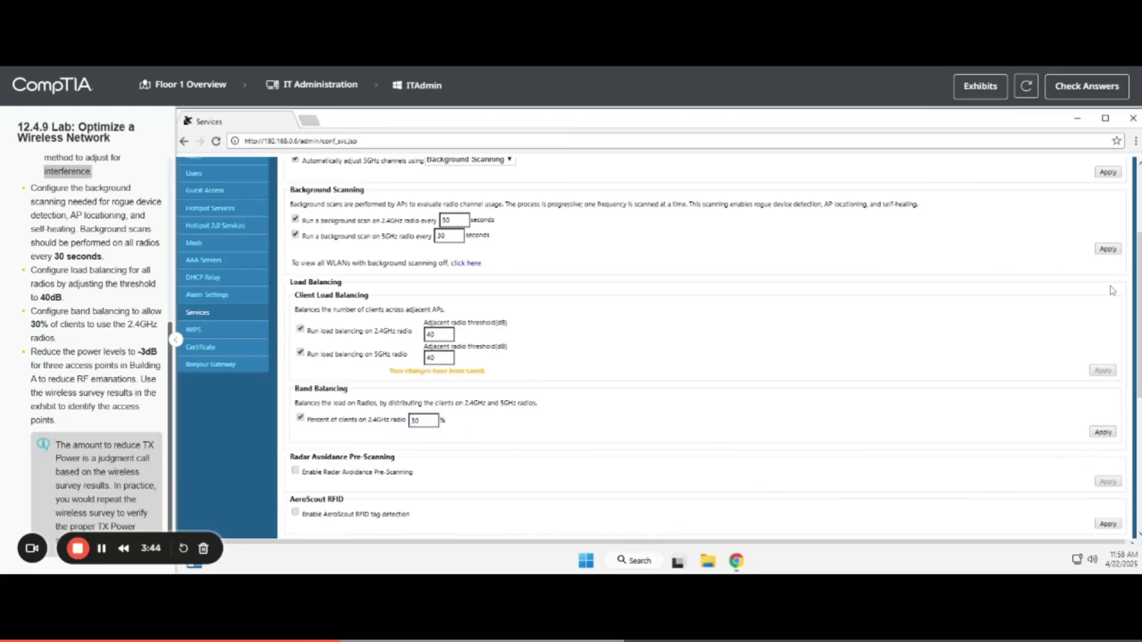
click(1107, 249)
scroll(1110, 278, up, 1)
click(1120, 247)
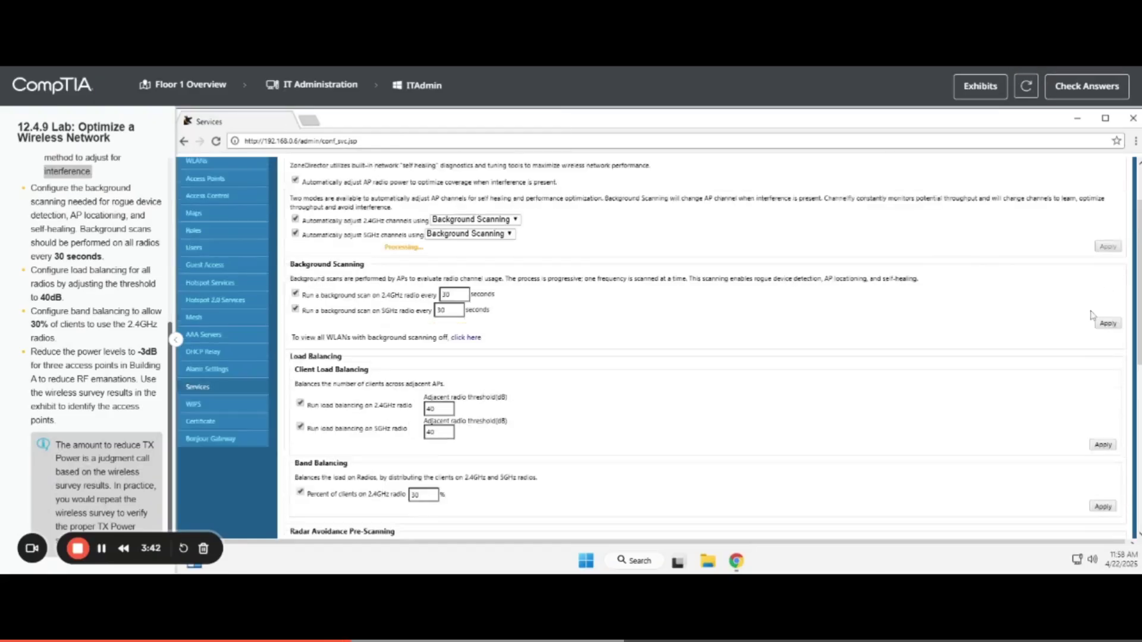
scroll(1115, 256, up, 1)
scroll(316, 329, down, 1)
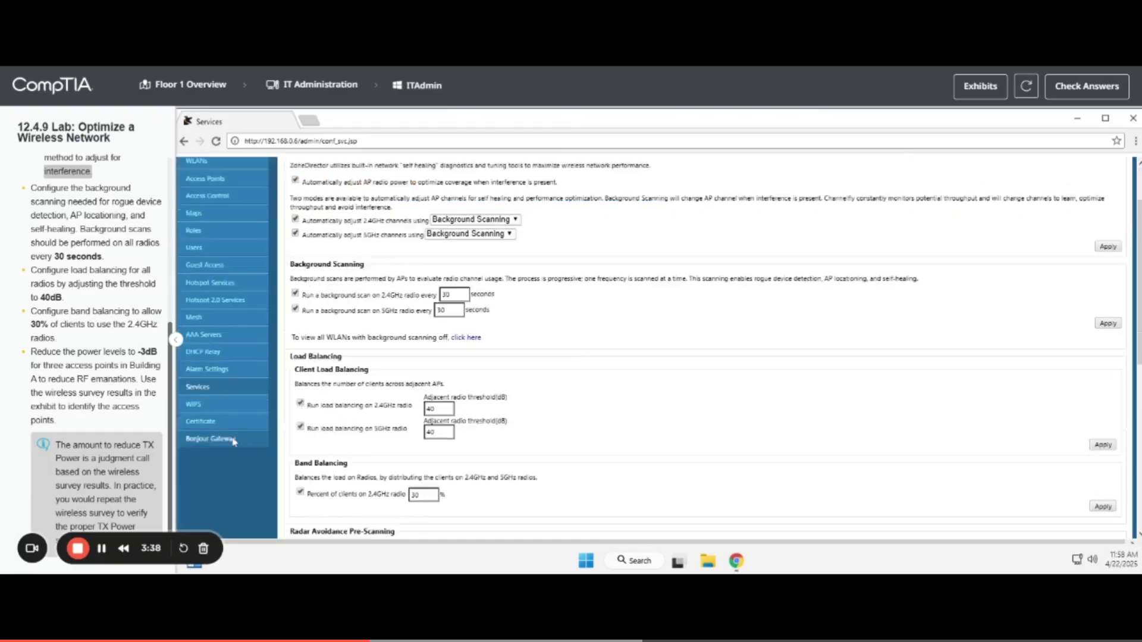
Show the Access Points list and consult the Building A wireless survey heat map exhibit
click(231, 179)
click(965, 94)
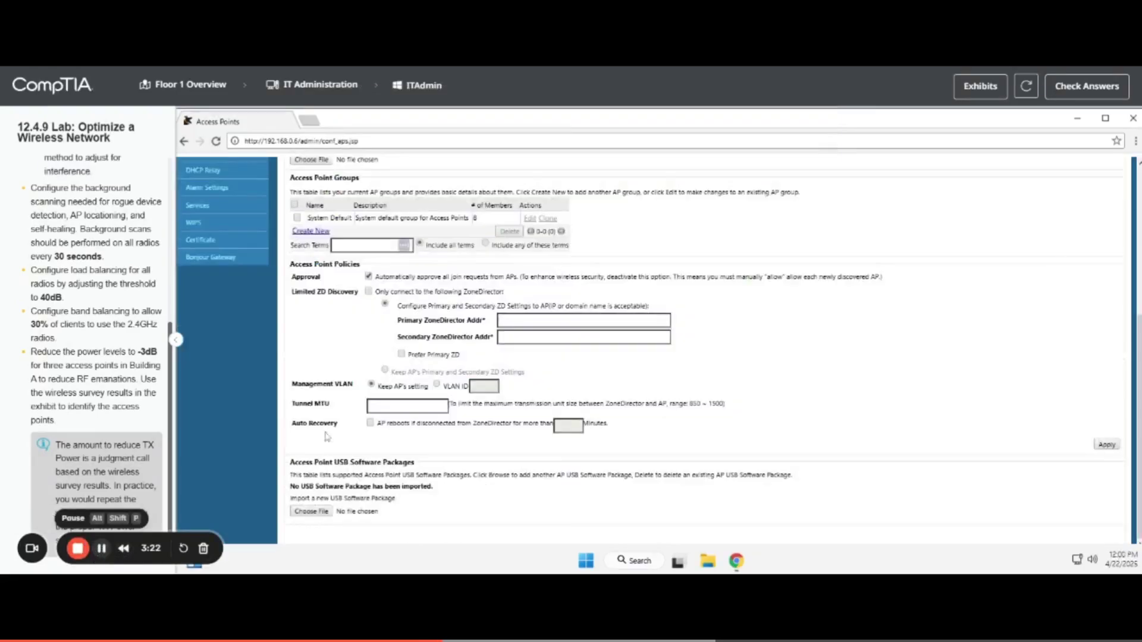
scroll(326, 437, up, 5)
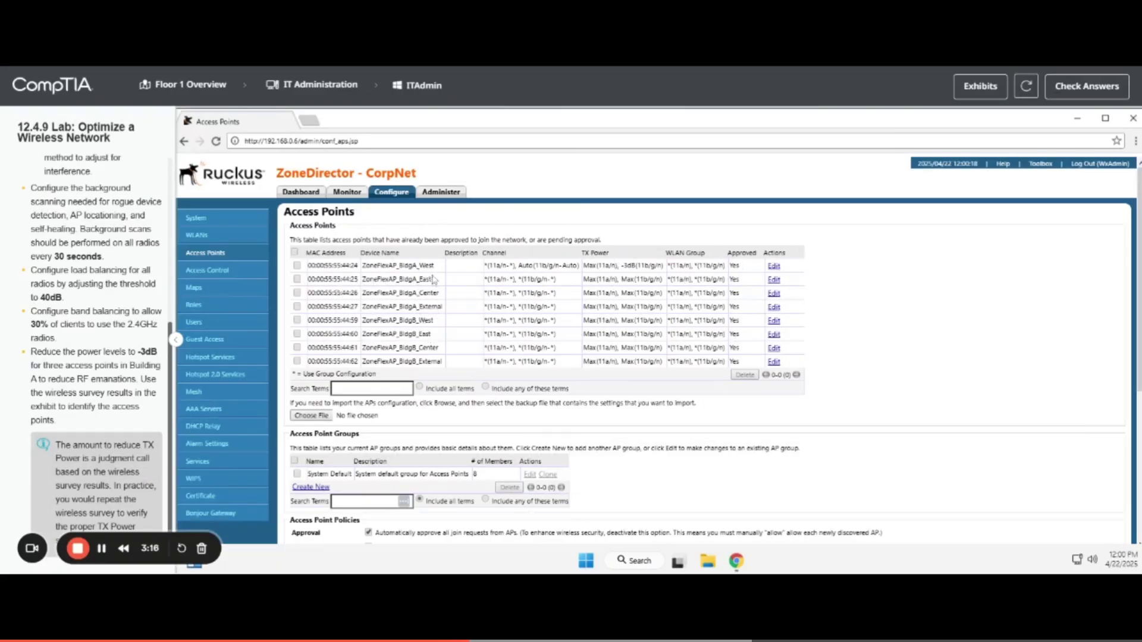
click(980, 86)
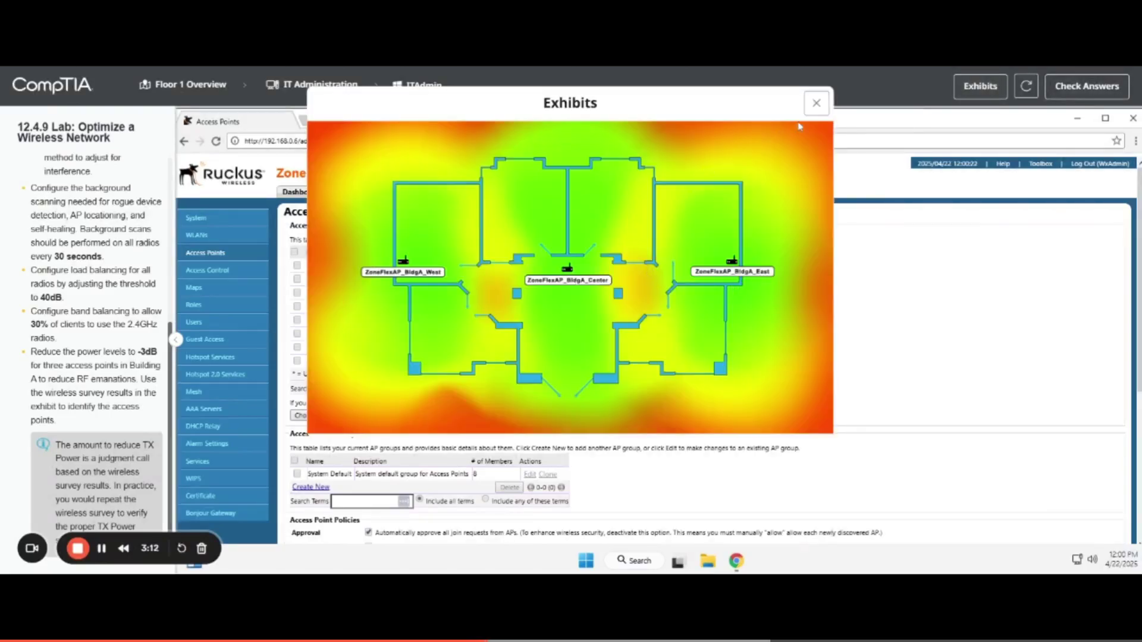
click(816, 104)
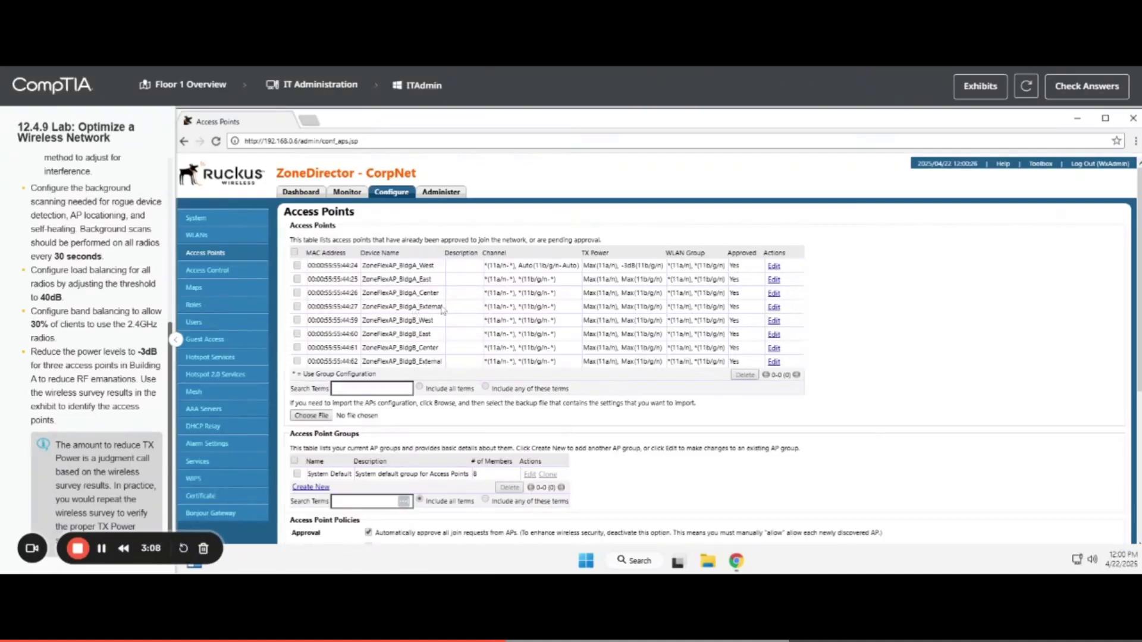
Override ZoneFlexAP_BldgA_West's 5GHz channelization and channel, and set its 5GHz power to -3dB
click(774, 267)
scroll(590, 390, down, 5)
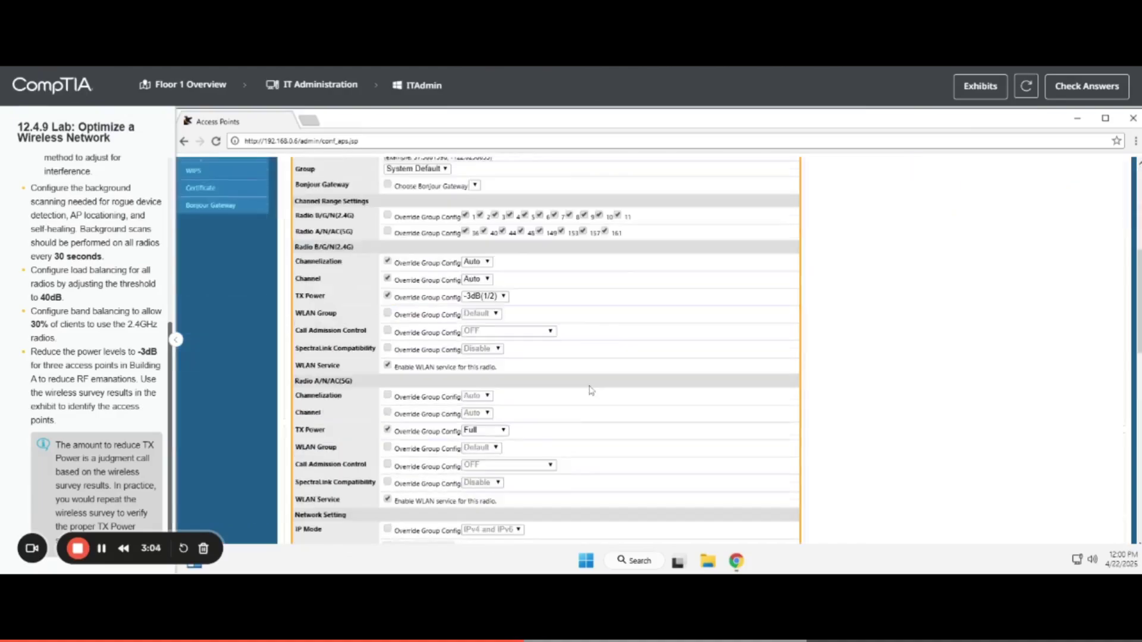
scroll(514, 386, up, 1)
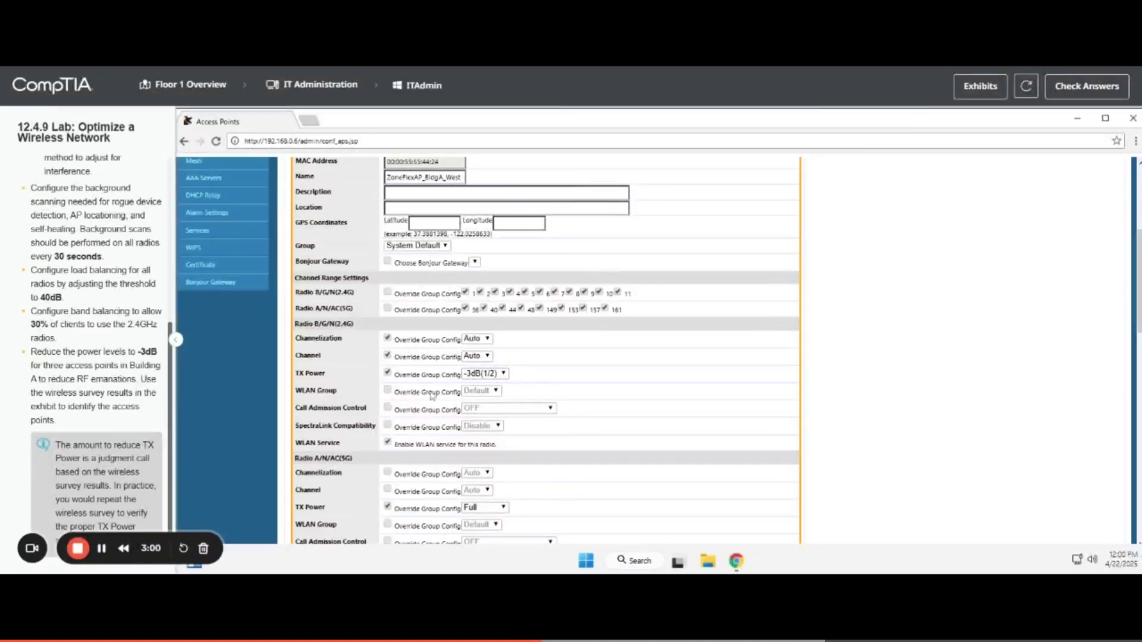
scroll(341, 344, down, 1)
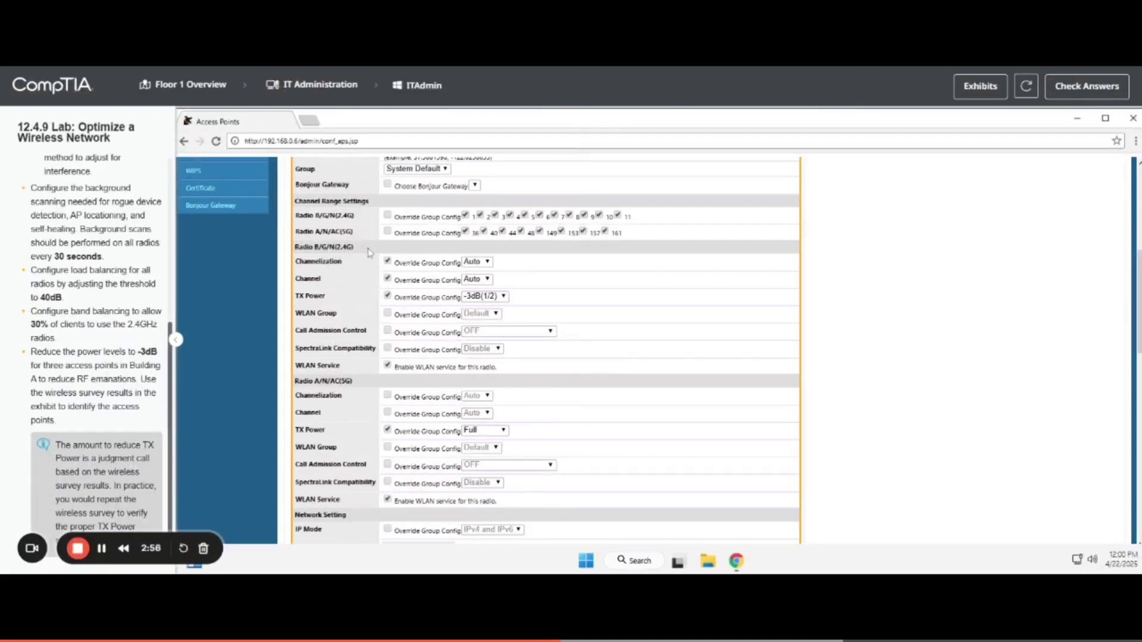
click(389, 397)
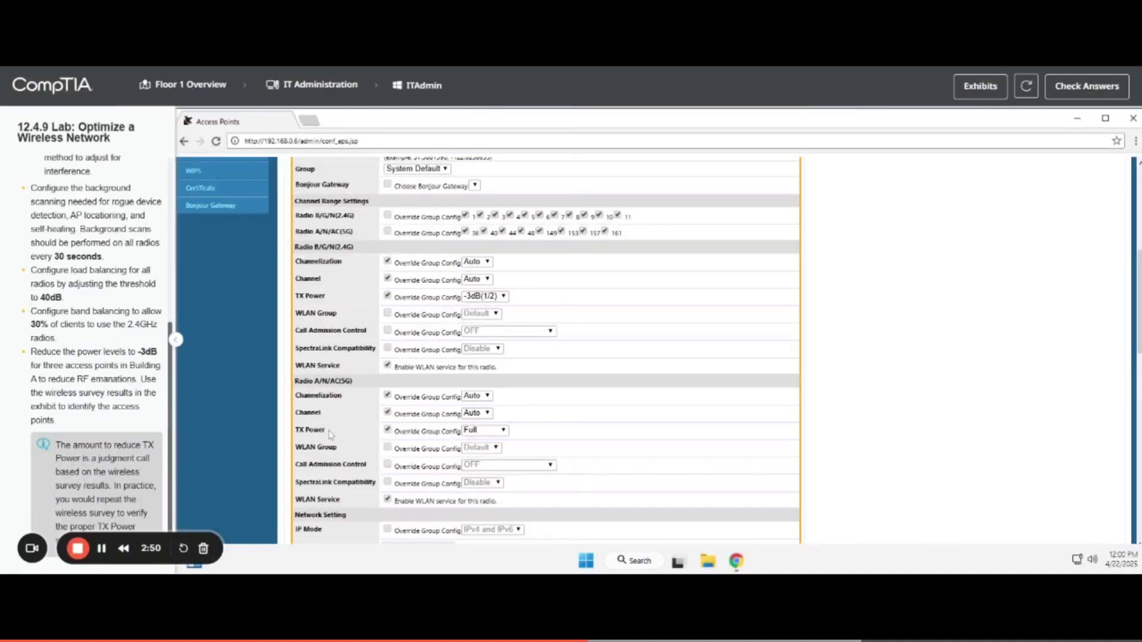
click(481, 431)
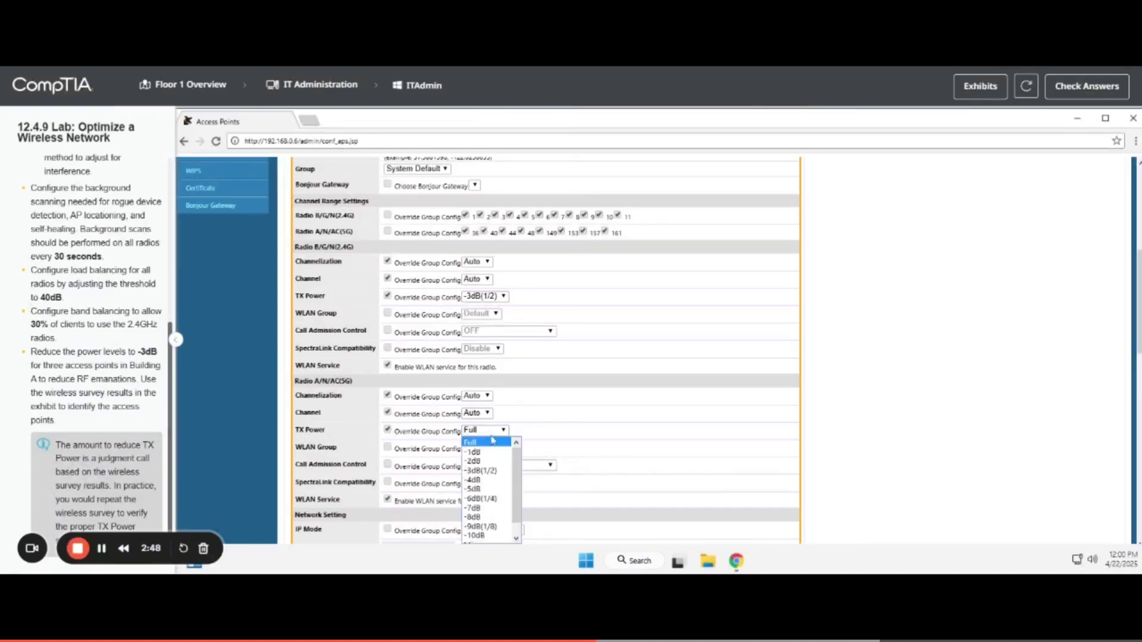
click(487, 472)
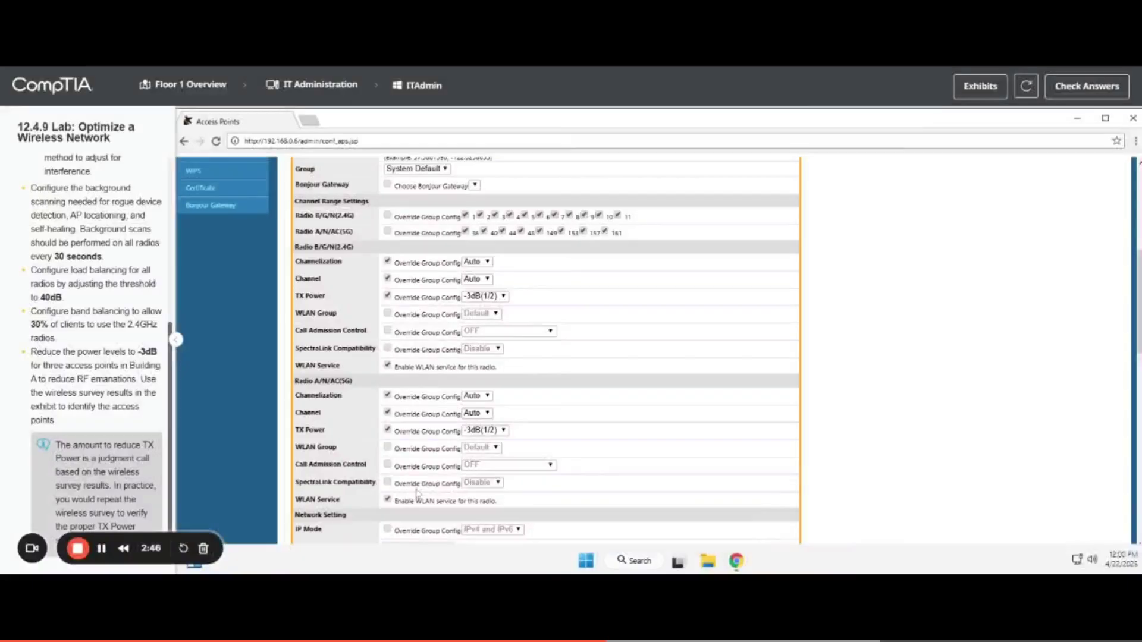
scroll(537, 452, down, 4)
scroll(627, 449, down, 3)
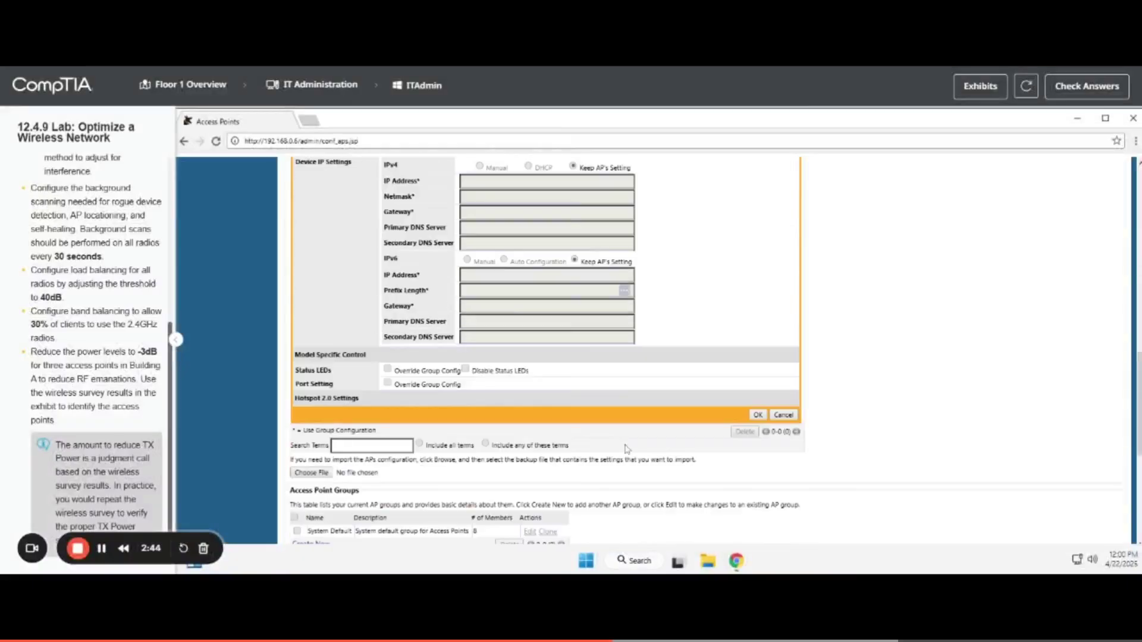
click(757, 415)
scroll(760, 410, up, 6)
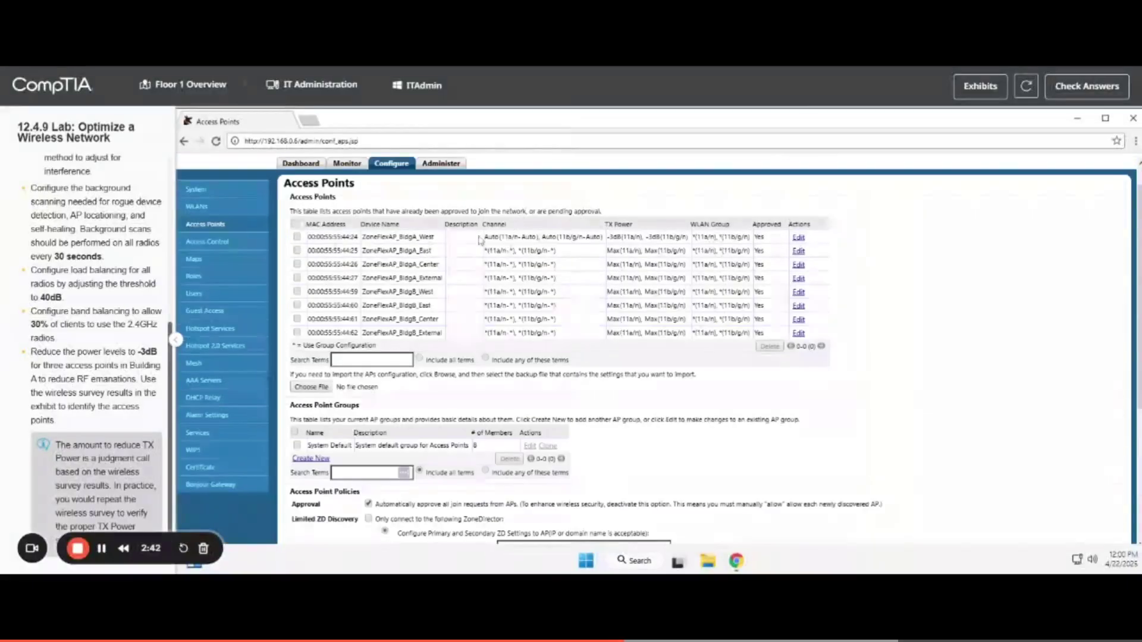
Override ZoneFlexAP_BldgA_East's 2.4GHz channel settings and set its 2.4GHz power to -3dB
click(798, 251)
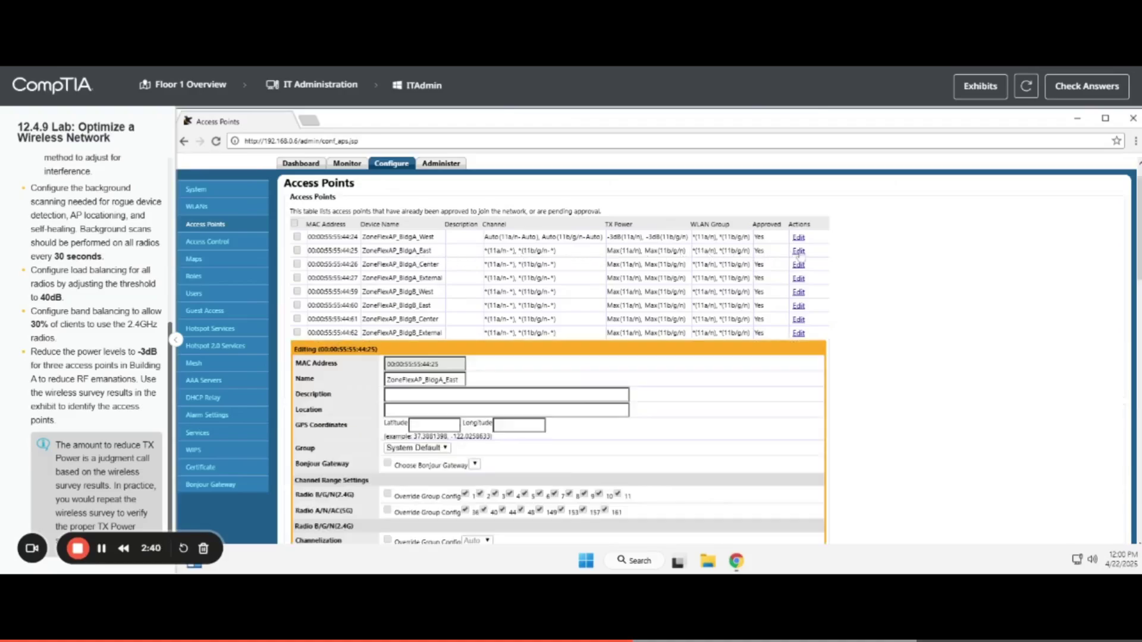
scroll(542, 383, down, 3)
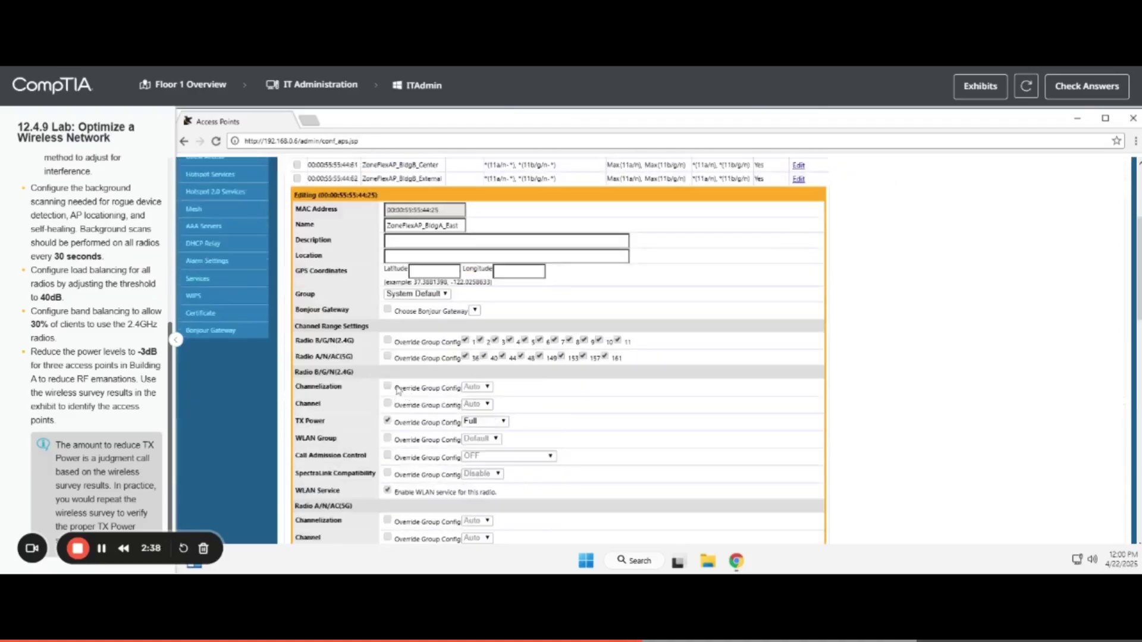
click(388, 386)
click(387, 403)
click(485, 421)
click(489, 461)
scroll(667, 438, down, 10)
click(782, 386)
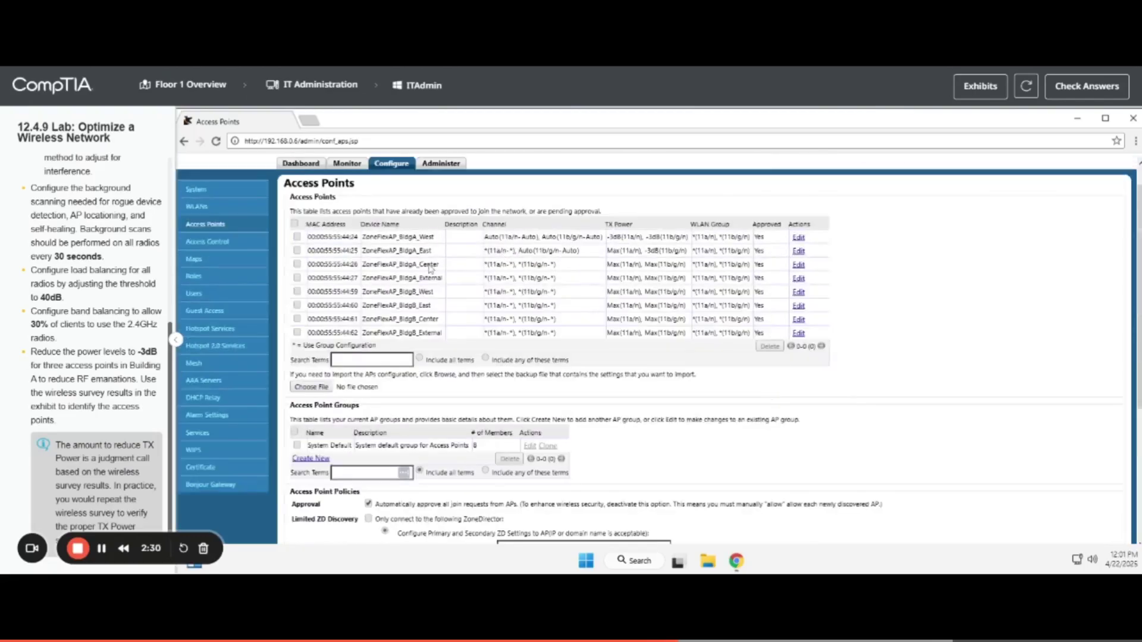
Override ZoneFlexAP_BldgA_East's 5GHz channel settings and set its 5GHz power to -3dB
click(798, 251)
scroll(535, 375, down, 8)
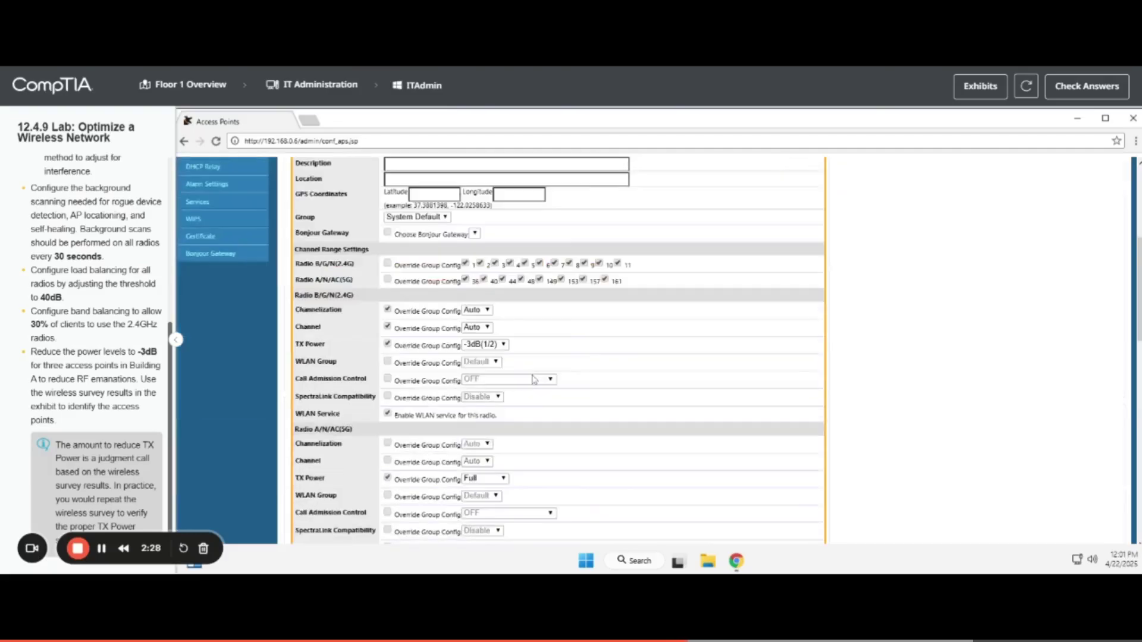
click(387, 366)
click(388, 384)
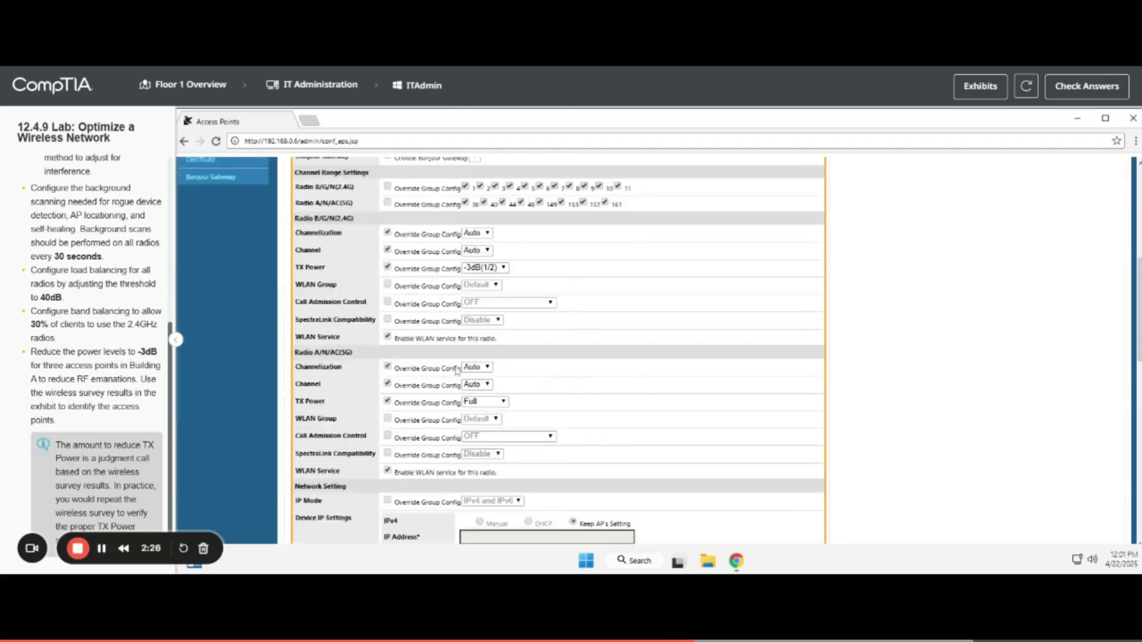
click(486, 403)
click(487, 443)
scroll(562, 450, down, 10)
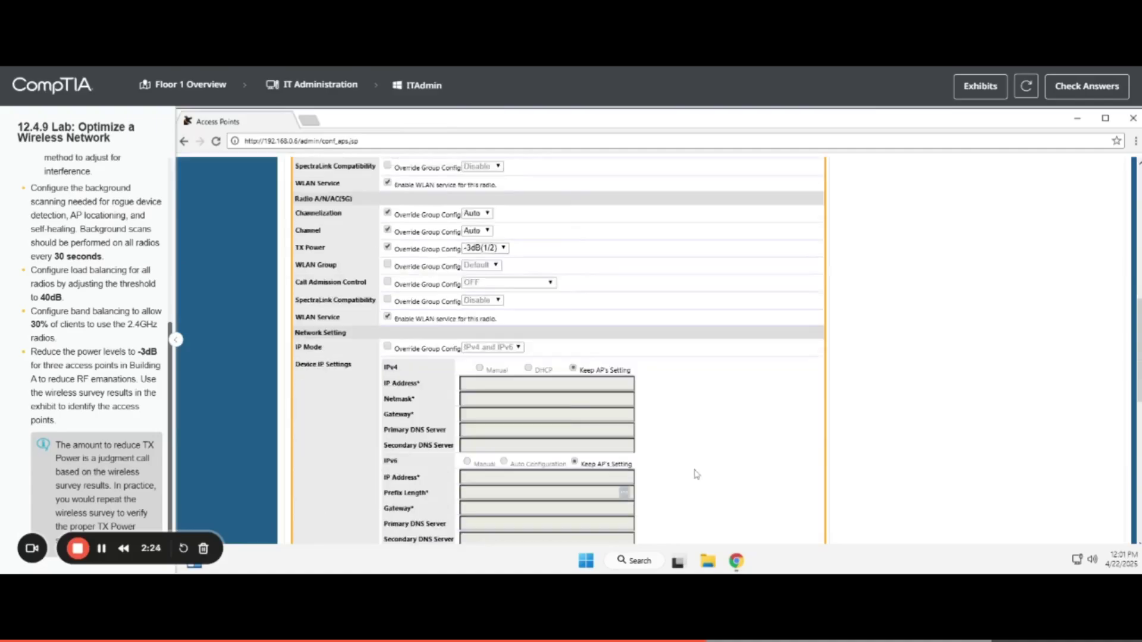
click(783, 386)
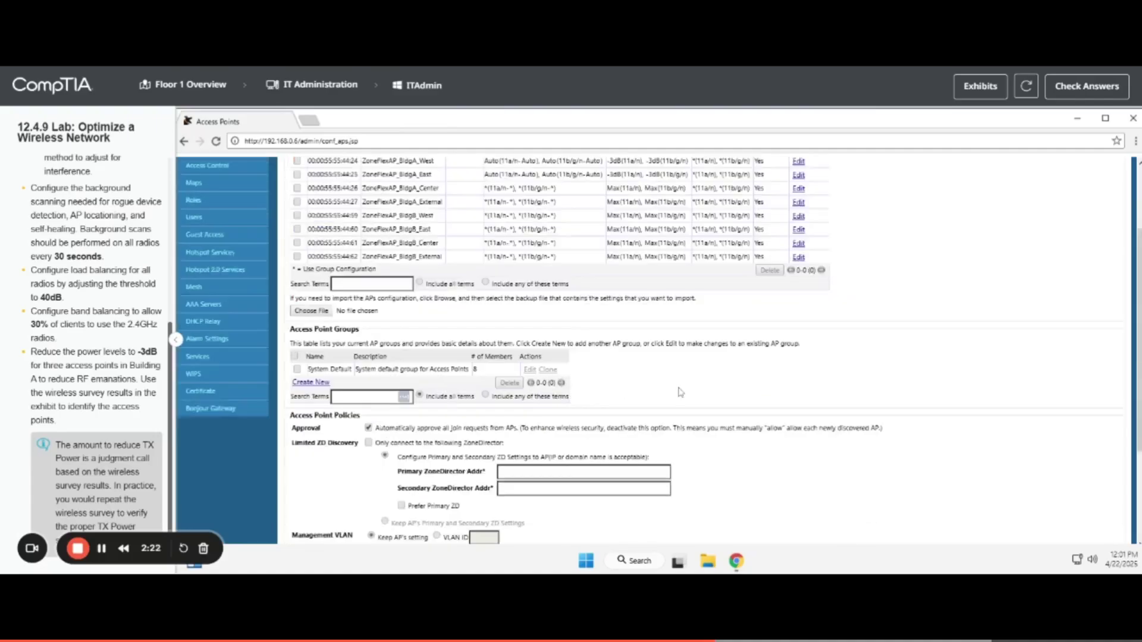
scroll(464, 293, up, 5)
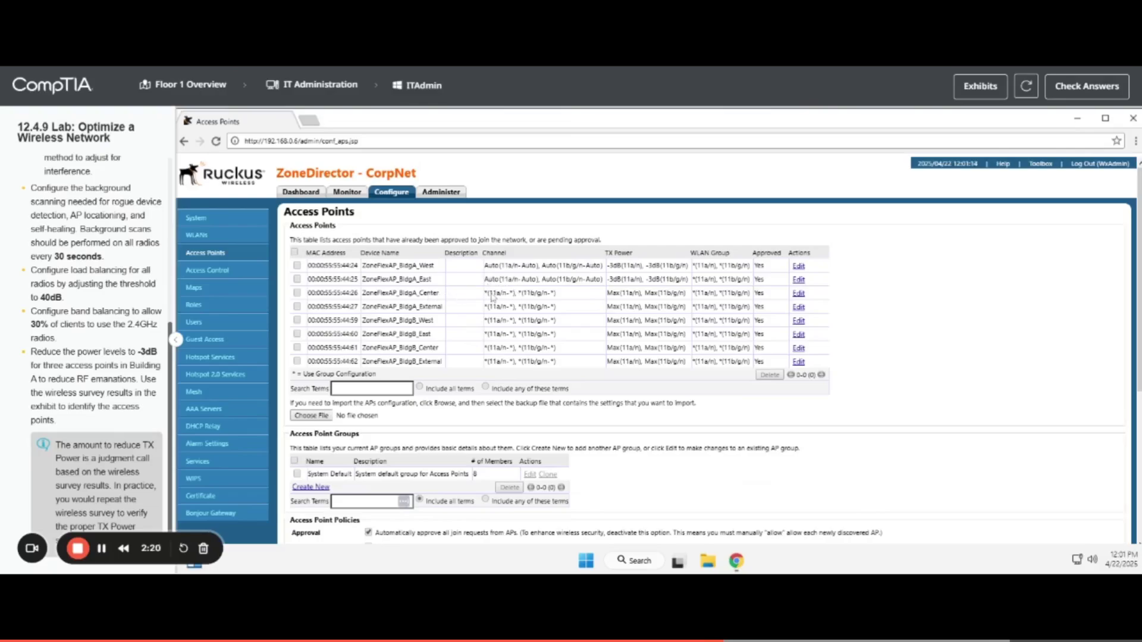
Override ZoneFlexAP_BldgA_Center's 2.4GHz channel settings and set its 2.4GHz power to -3dB(1/2)
click(798, 293)
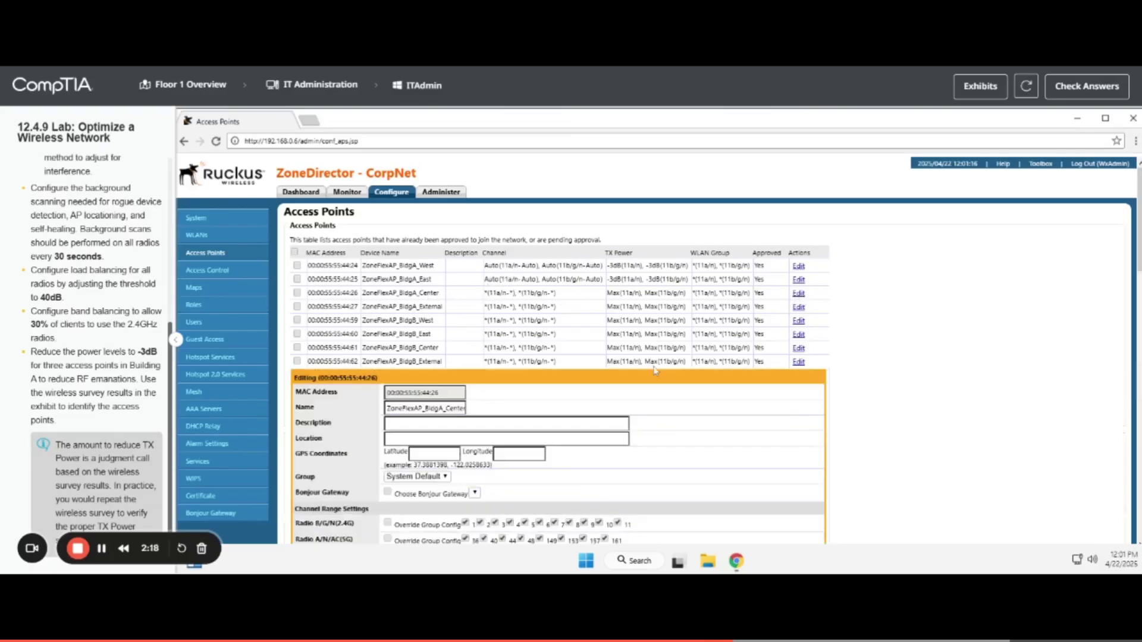
scroll(487, 297, down, 5)
click(387, 260)
click(387, 277)
click(476, 297)
click(492, 337)
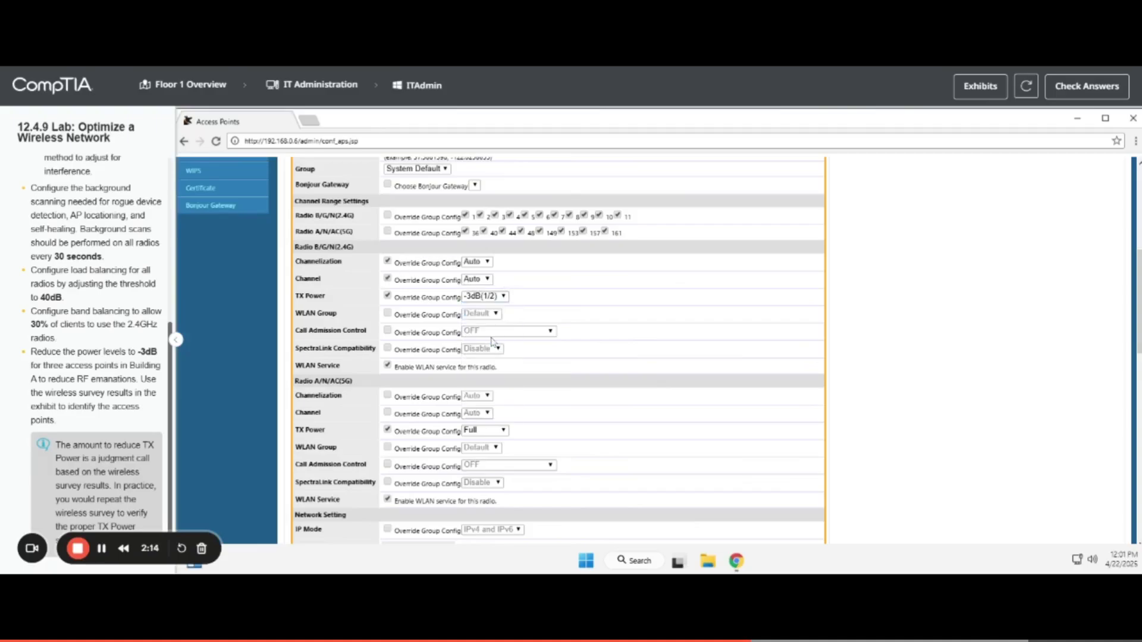
scroll(493, 342, down, 8)
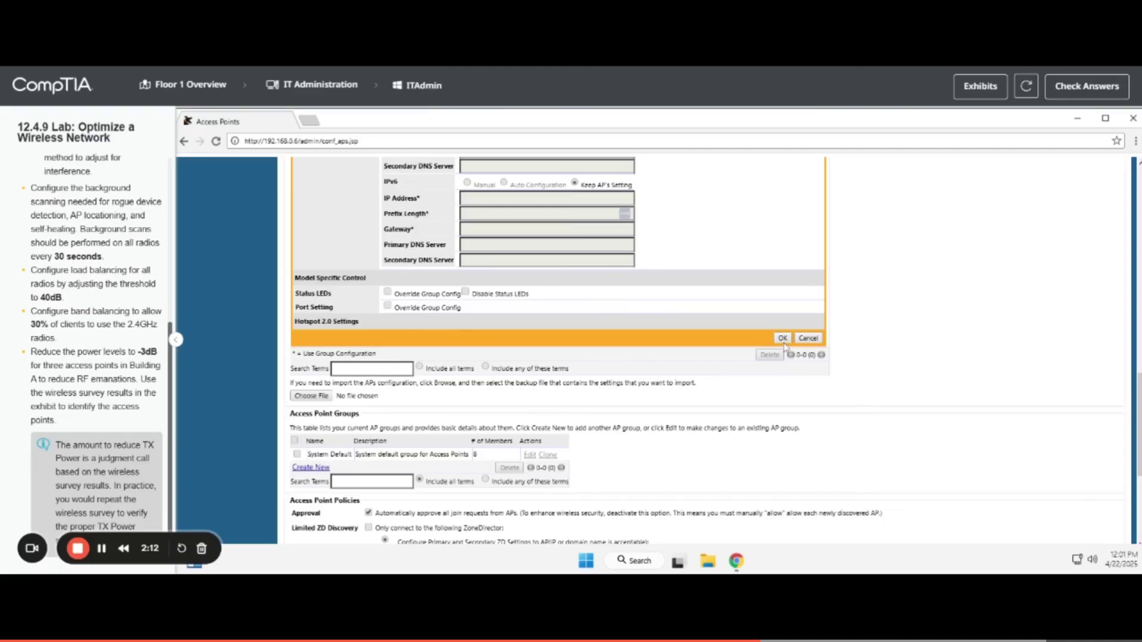
click(782, 338)
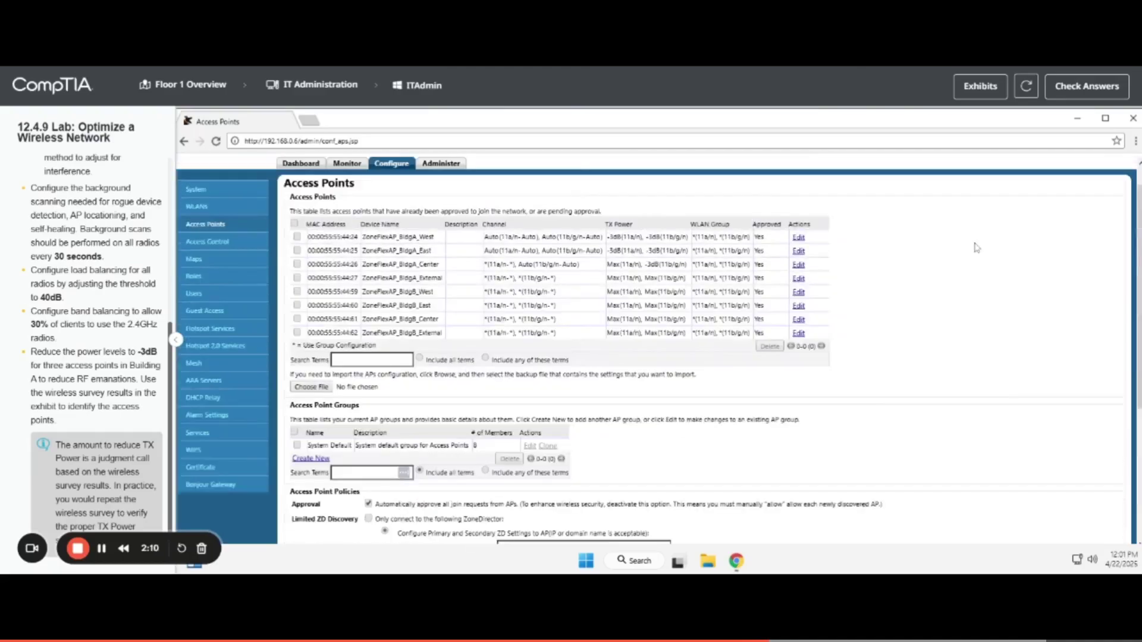
Override ZoneFlexAP_BldgA_Center's 5GHz channelization and channel and set its 5GHz power to -3dB(1/2)
click(798, 264)
scroll(577, 397, down, 6)
scroll(577, 398, down, 3)
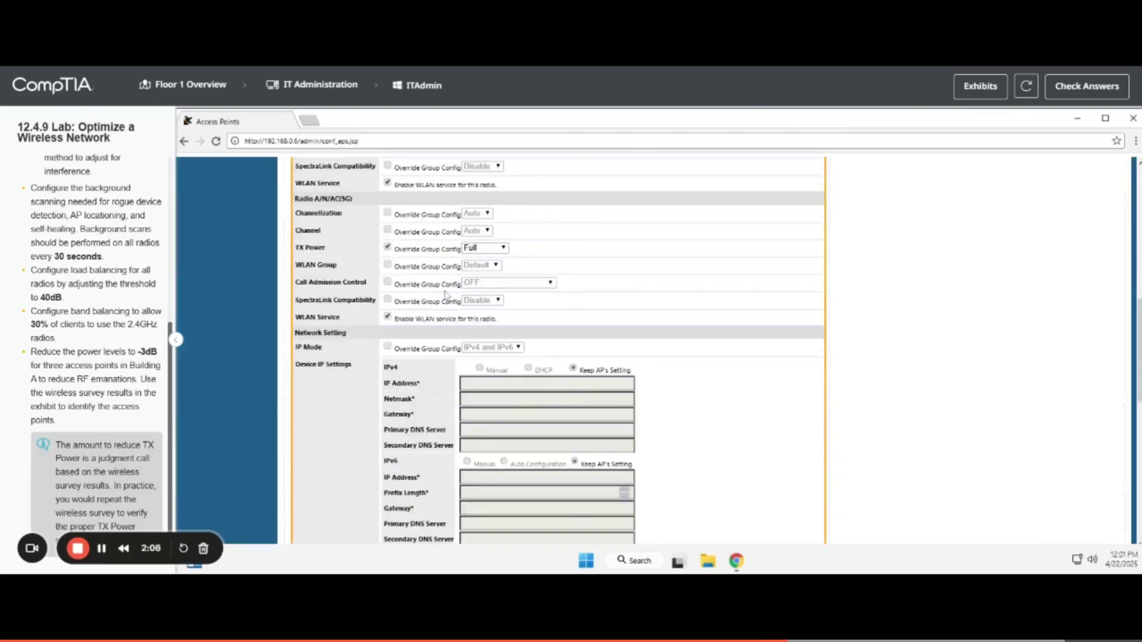
click(388, 214)
click(484, 248)
click(485, 288)
scroll(728, 414, down, 6)
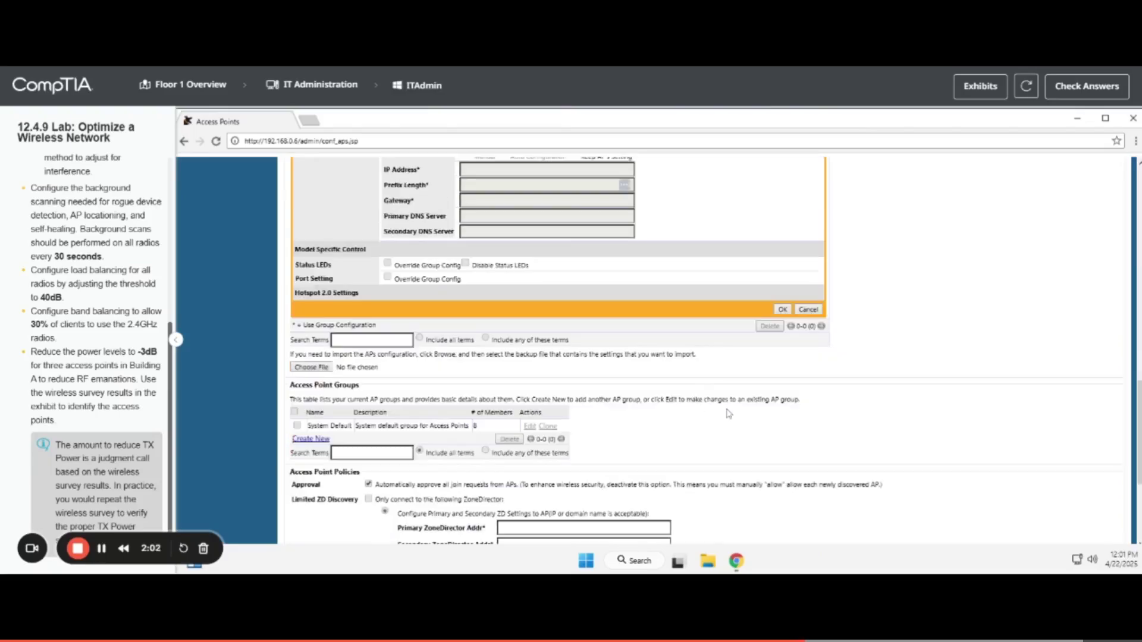
click(783, 309)
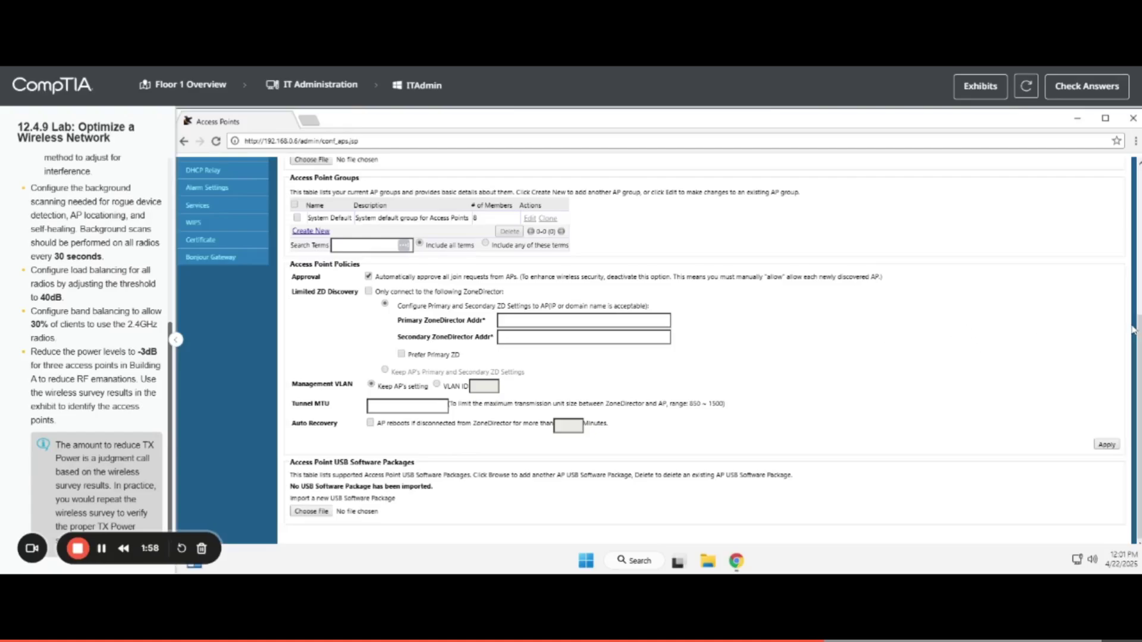
scroll(1133, 331, up, 1)
scroll(1135, 309, up, 1)
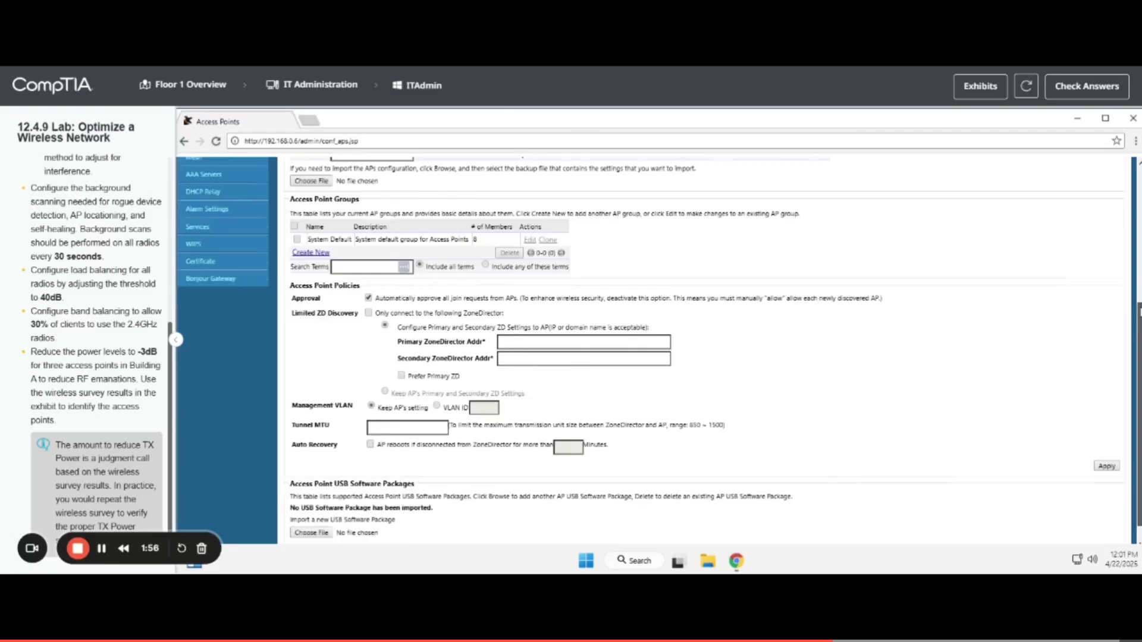
scroll(559, 273, up, 4)
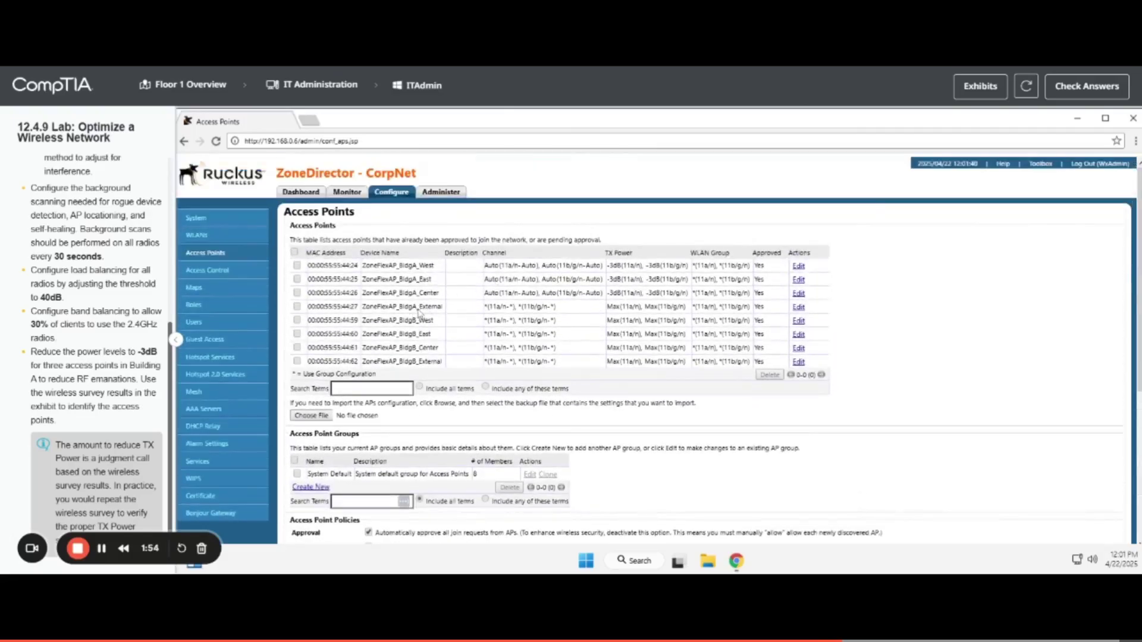
Override both radios' channel settings on ZoneFlexAP_BldgB_West and set both to -3dB(1/2)
click(798, 320)
scroll(634, 379, down, 5)
click(388, 261)
click(387, 278)
click(485, 296)
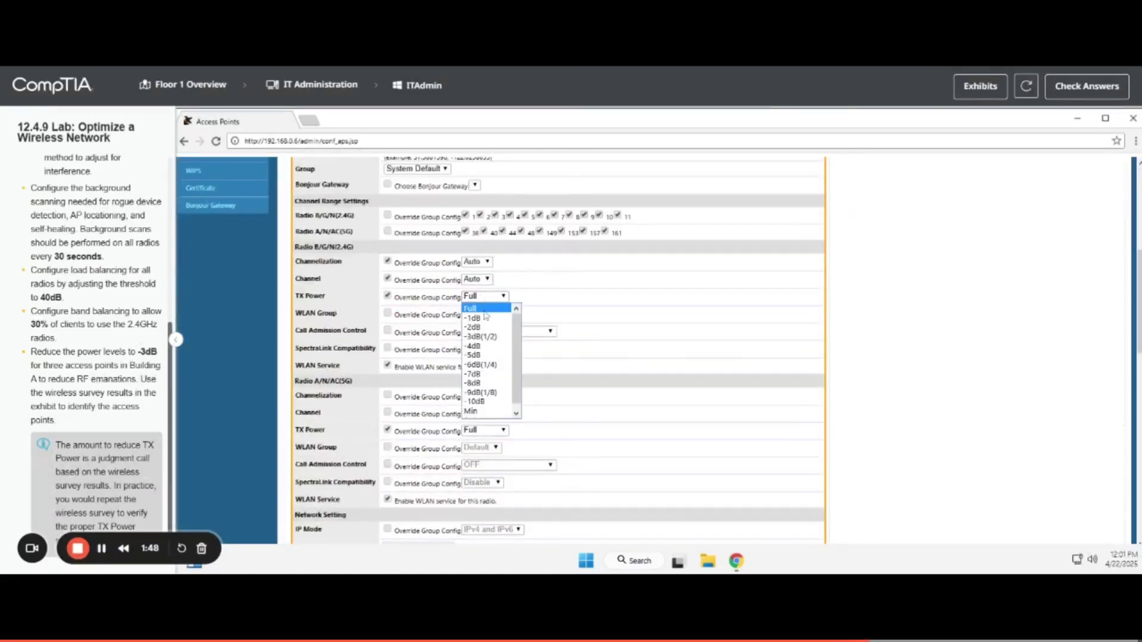
click(480, 337)
click(387, 395)
click(387, 413)
click(485, 430)
click(486, 471)
scroll(649, 425, down, 5)
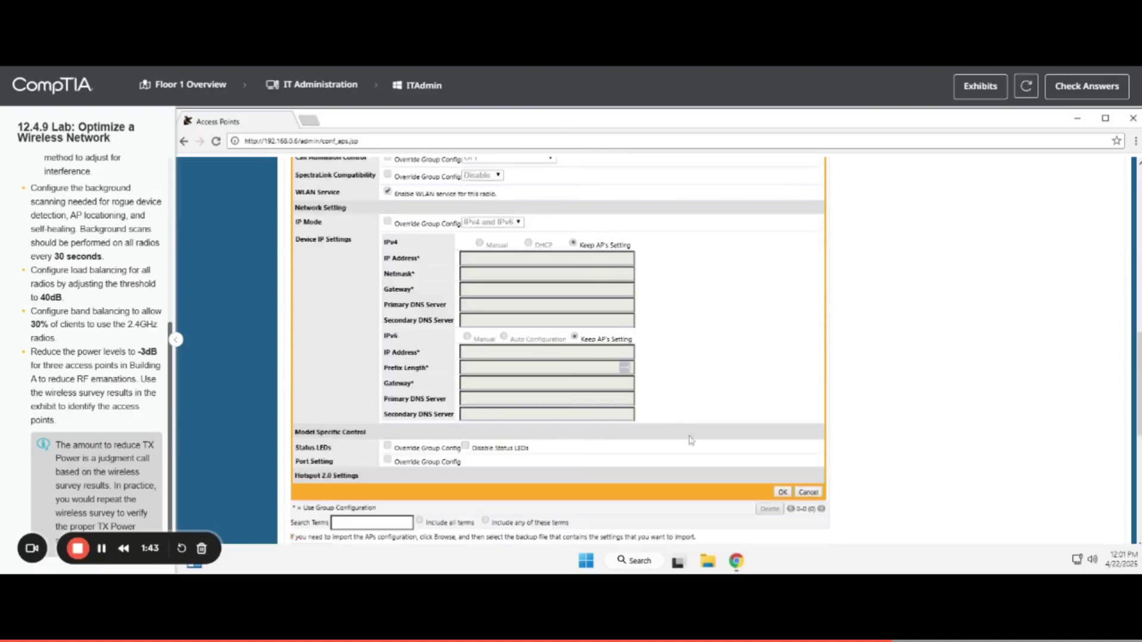
click(782, 492)
scroll(450, 308, up, 2)
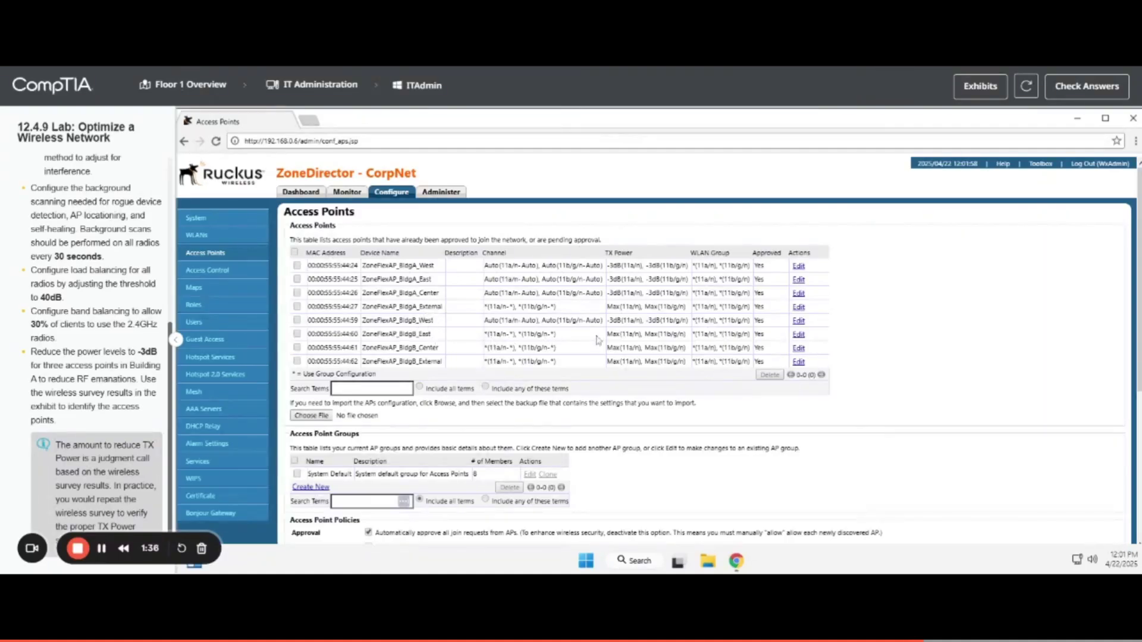
In ZoneFlexAP_BldgB_East's settings, override the 5GHz channelization and channel
click(798, 335)
scroll(698, 406, down, 5)
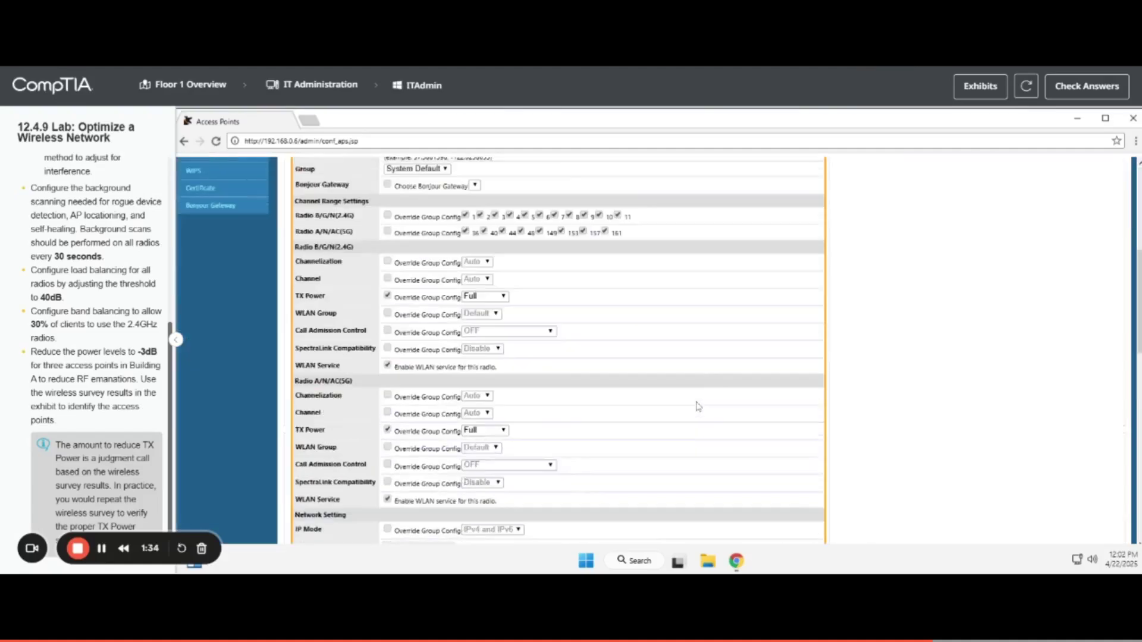
click(387, 397)
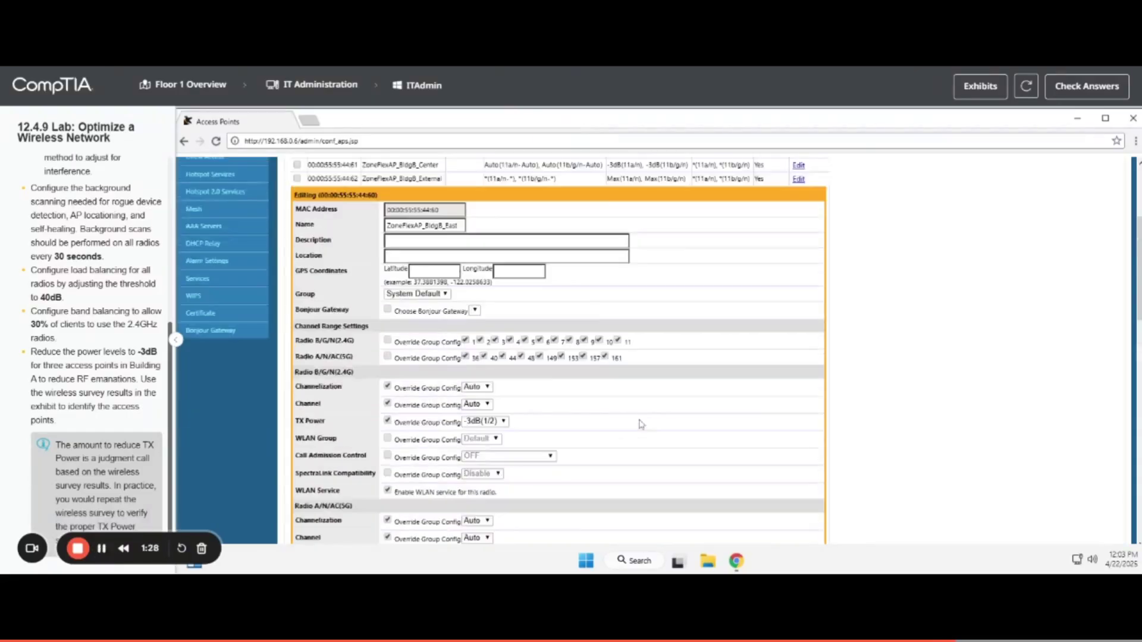
Verify ZoneFlexAP_BldgA_Center's transmit power settings are -3dB on both radios
scroll(660, 410, up, 3)
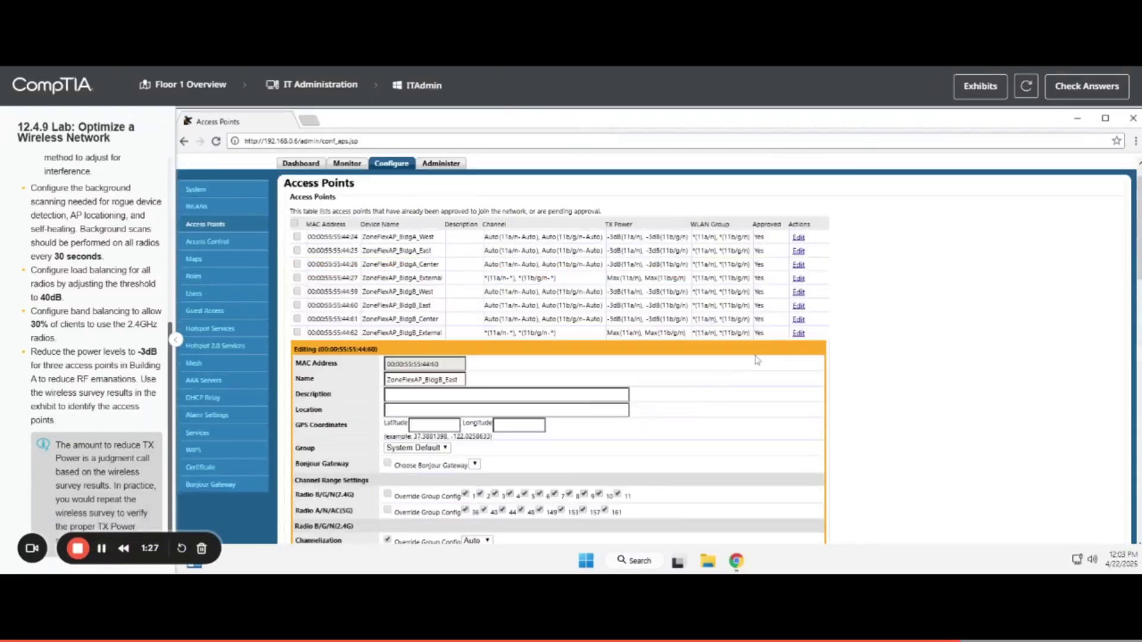
scroll(797, 357, down, 4)
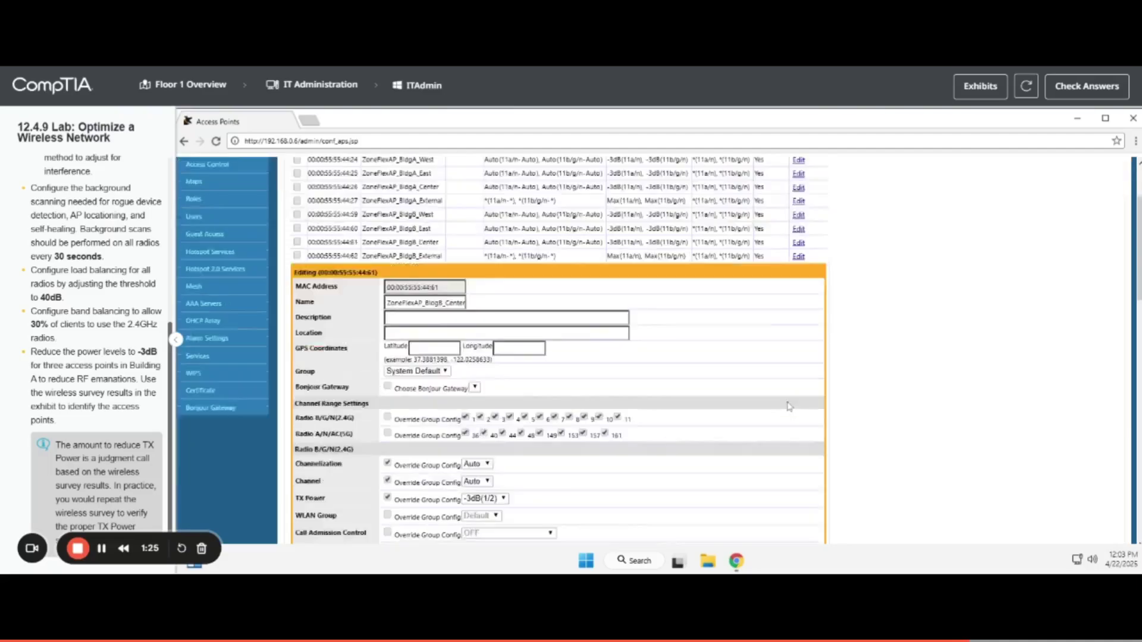
scroll(788, 403, up, 1)
scroll(788, 403, down, 1)
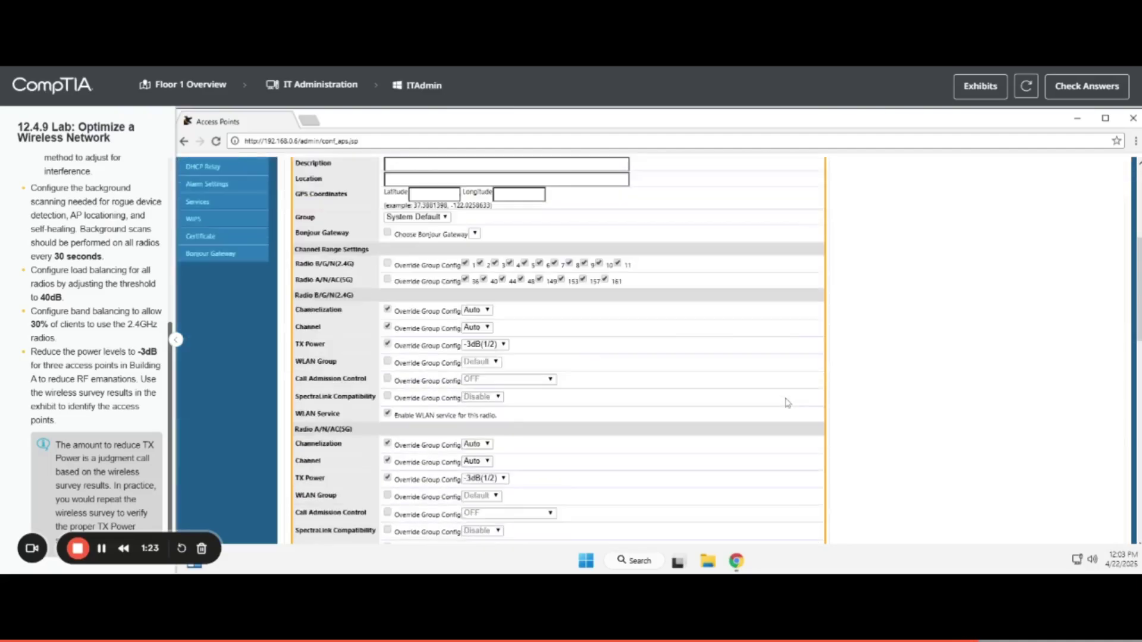
scroll(788, 403, up, 4)
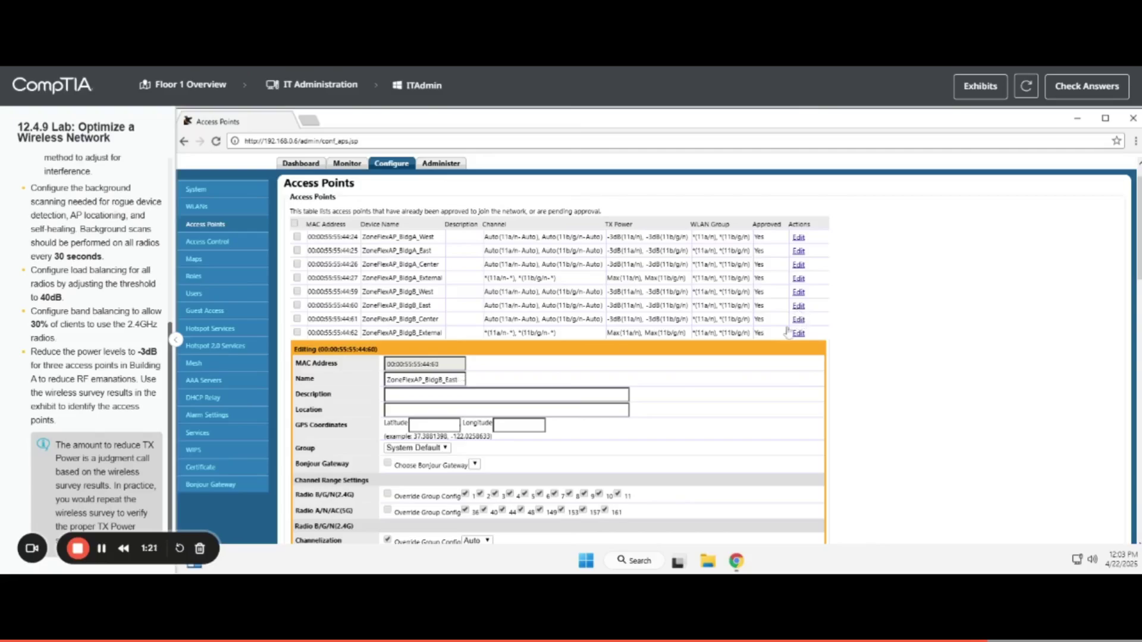
scroll(746, 443, down, 4)
scroll(635, 424, up, 5)
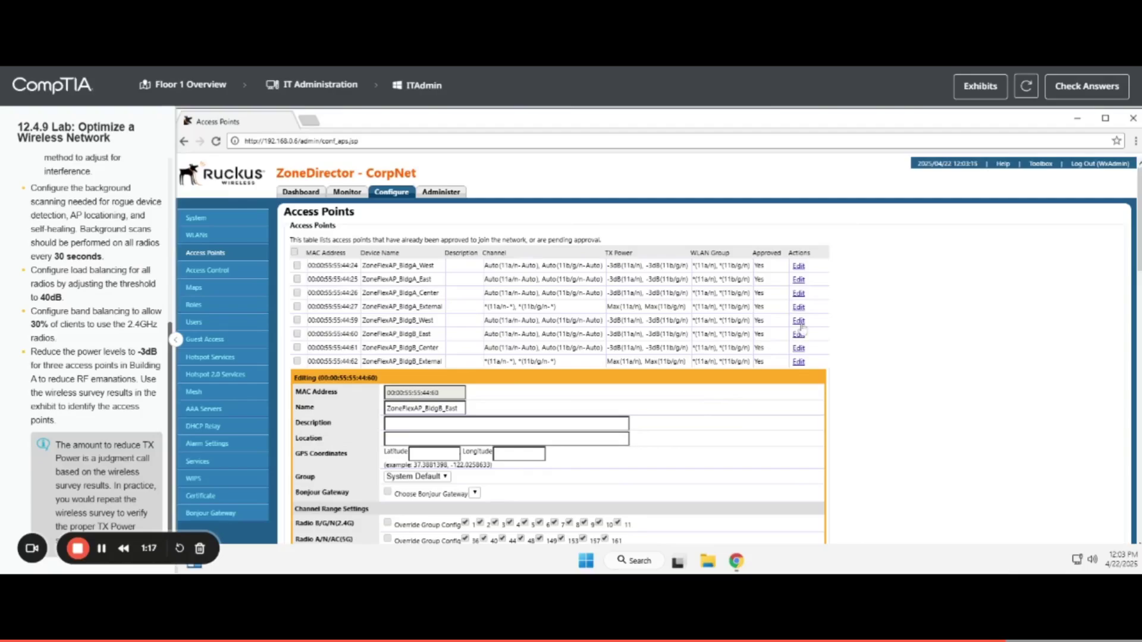
scroll(788, 397, down, 4)
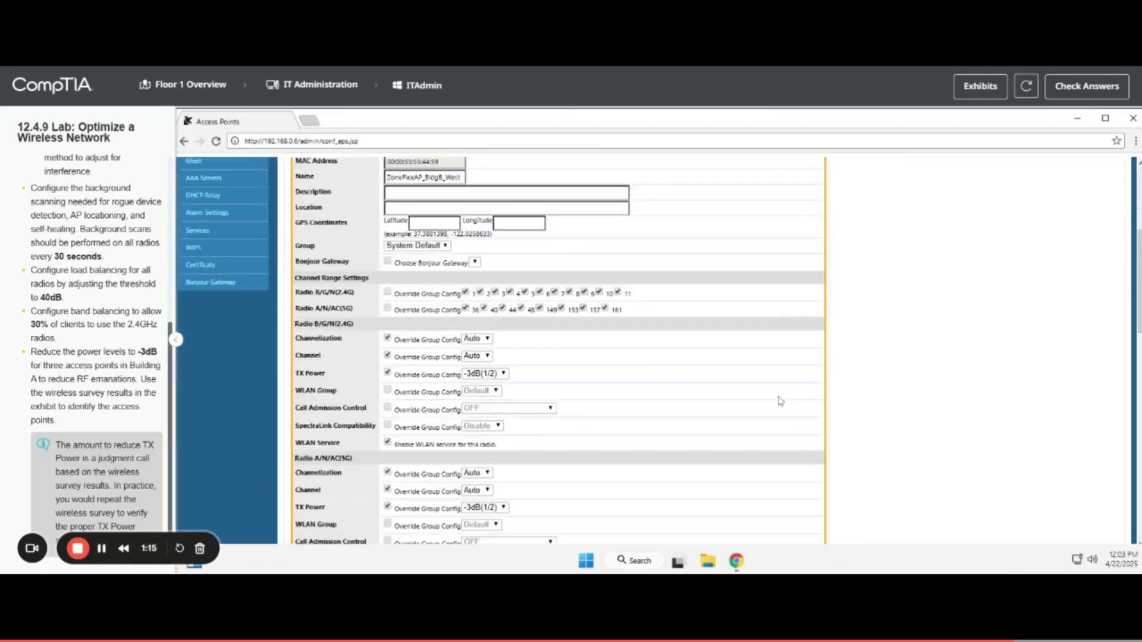
scroll(780, 400, up, 4)
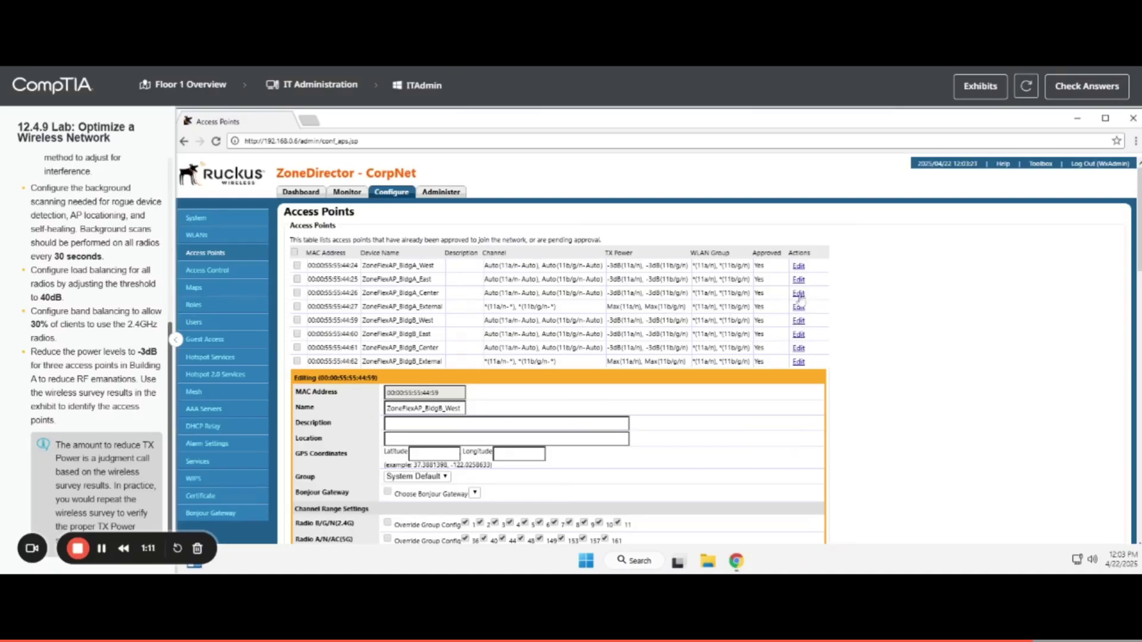
click(798, 294)
scroll(738, 416, down, 4)
scroll(736, 421, up, 4)
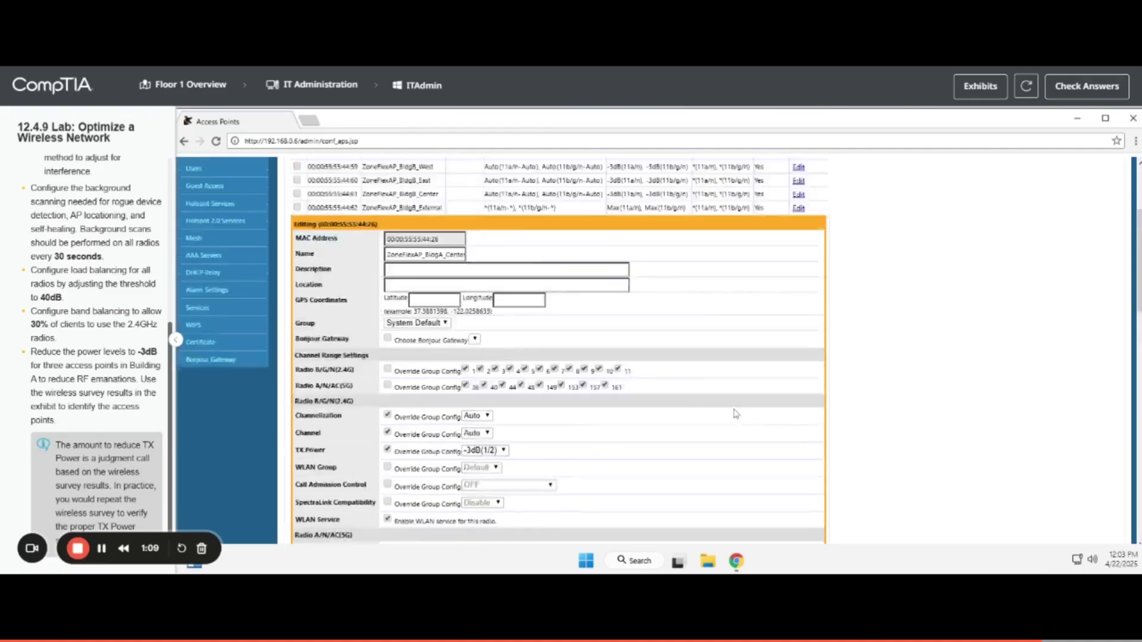
Verify ZoneFlexAP_BldgA_East's transmit power settings are -3dB on both radios
click(798, 281)
scroll(713, 434, down, 4)
scroll(712, 435, up, 5)
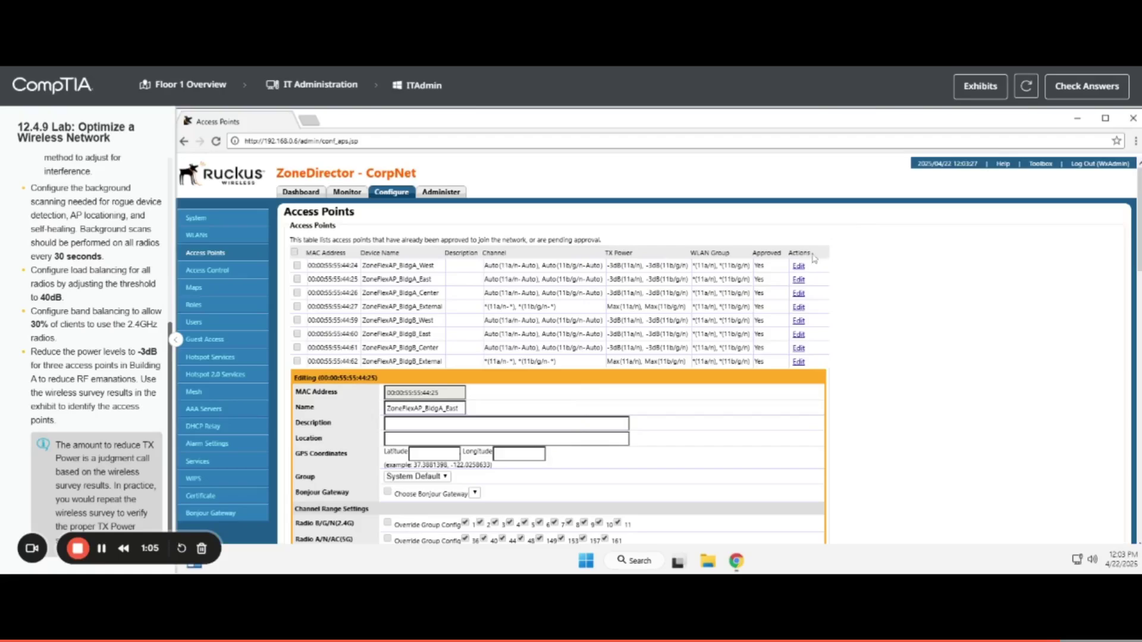
scroll(749, 402, down, 5)
scroll(749, 402, up, 5)
Score the lab at 100% and expand the Adjust the AP Power Level details
click(1070, 99)
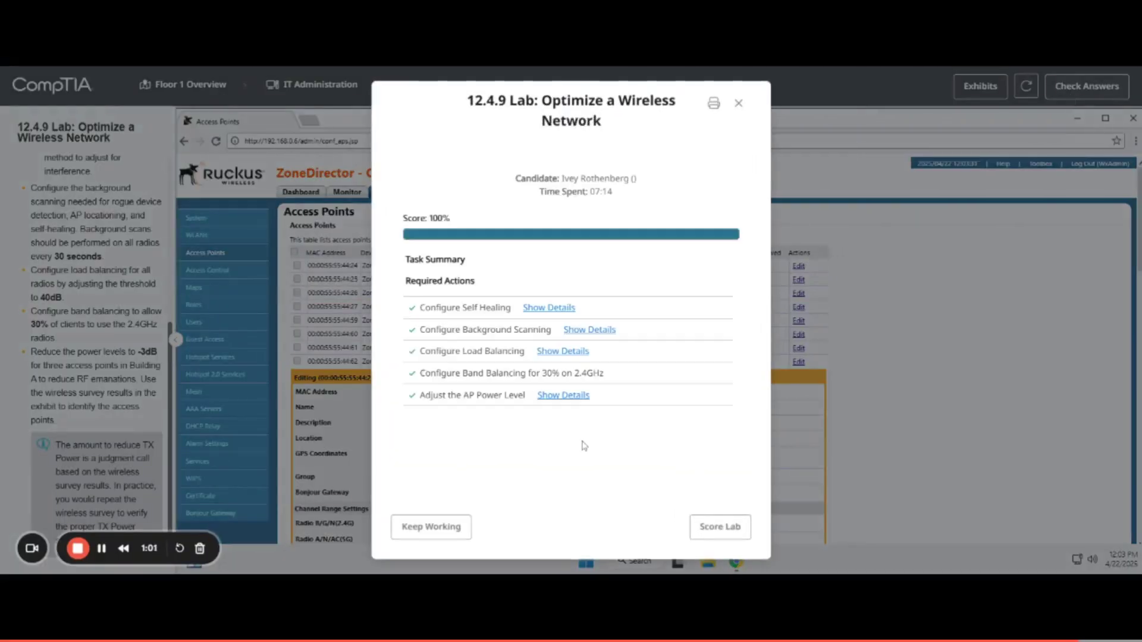
click(568, 397)
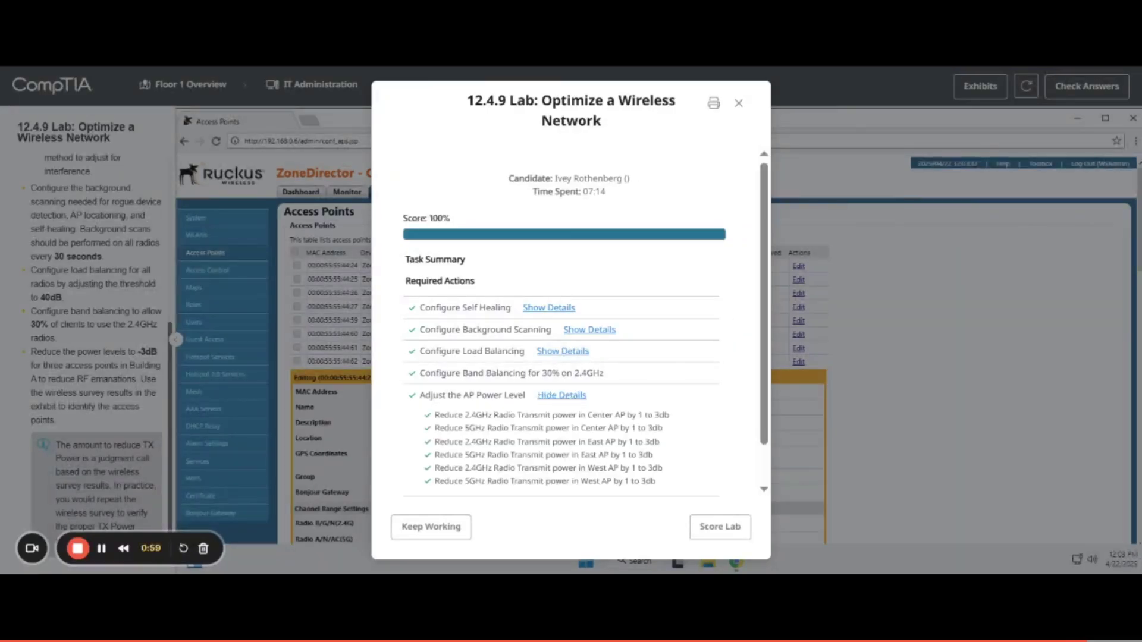
scroll(536, 348, down, 1)
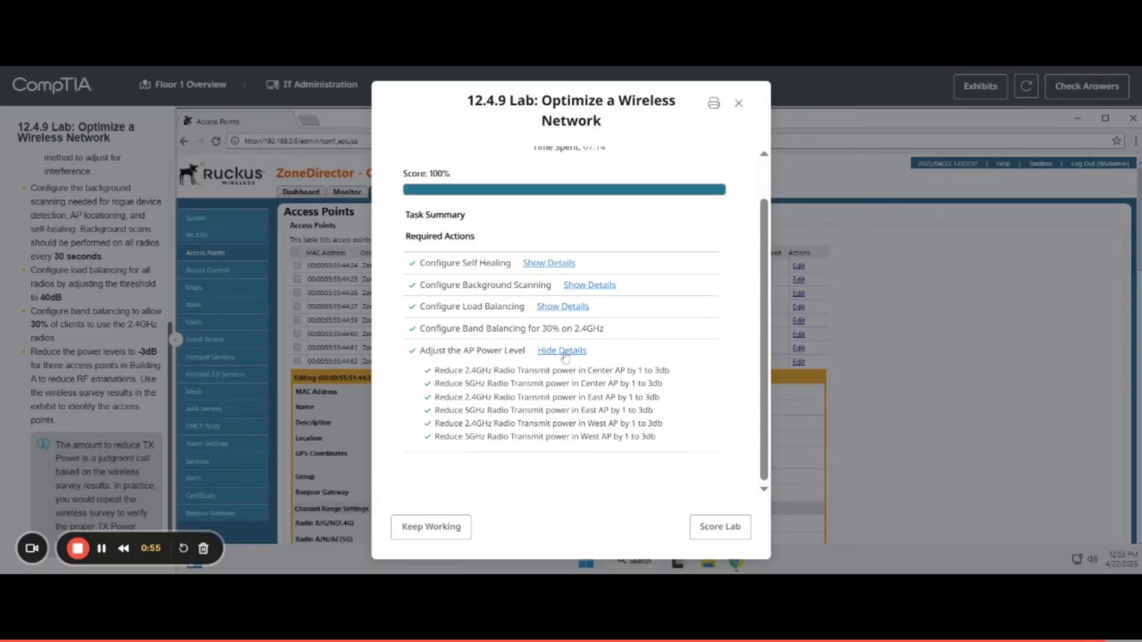
scroll(565, 356, up, 1)
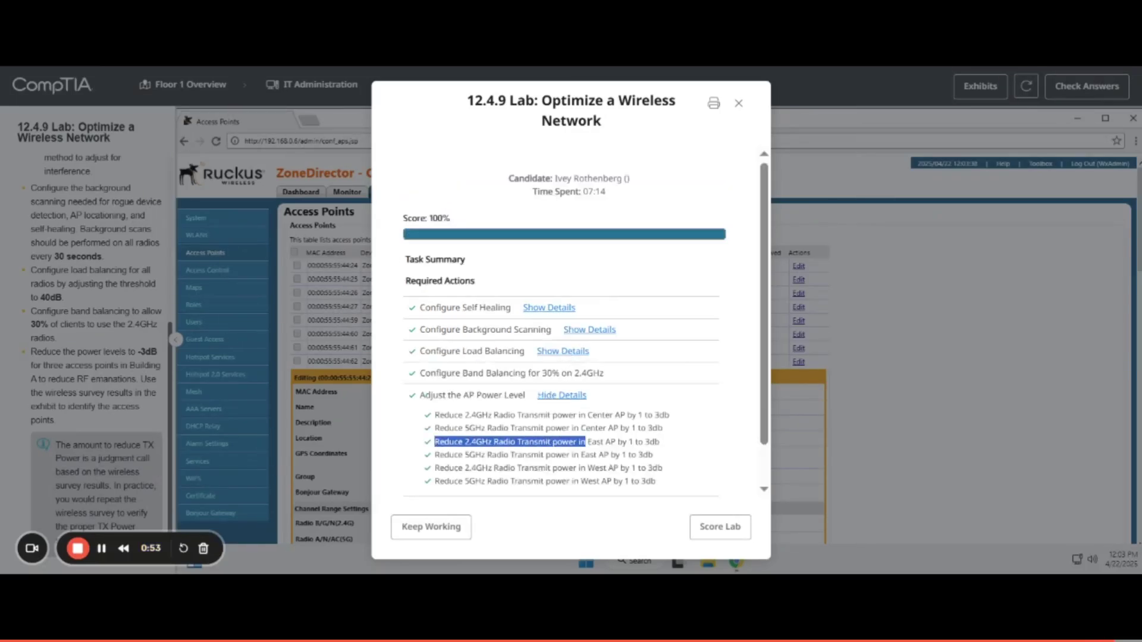